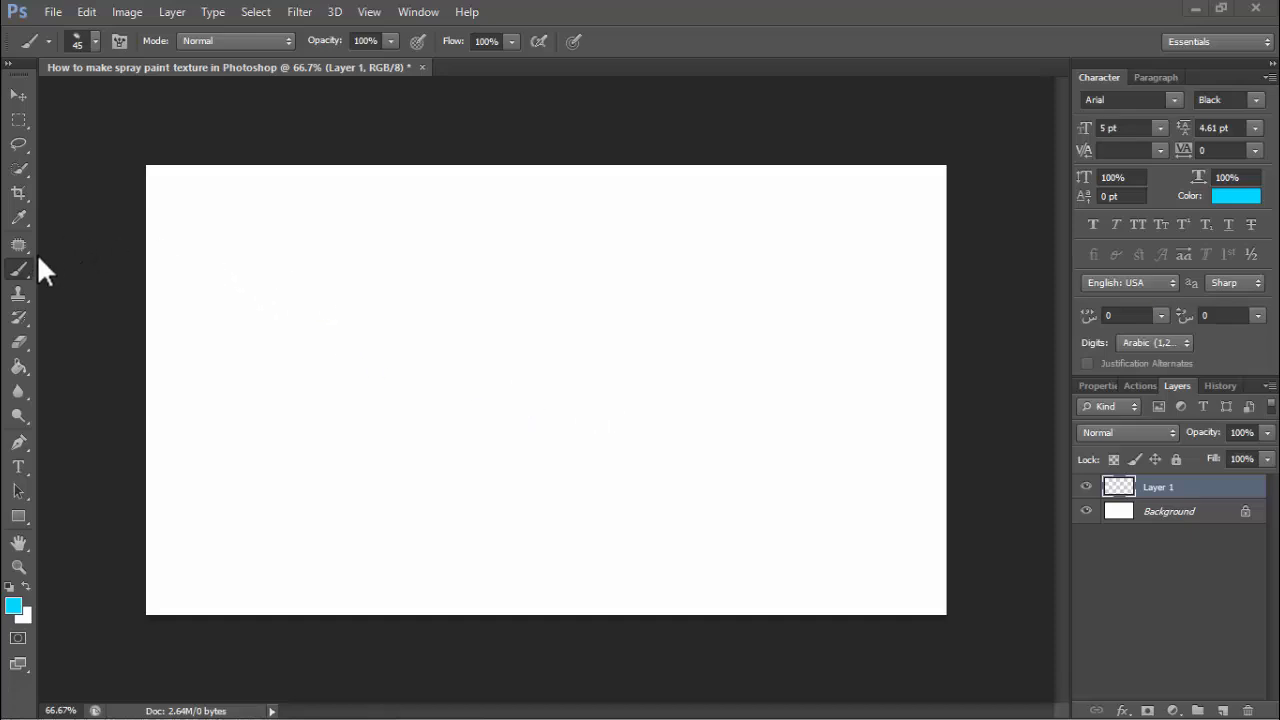
# Activate the Brush tool and choose the 45 px rough-edged brush tip from the presets
pyautogui.click(18, 292)
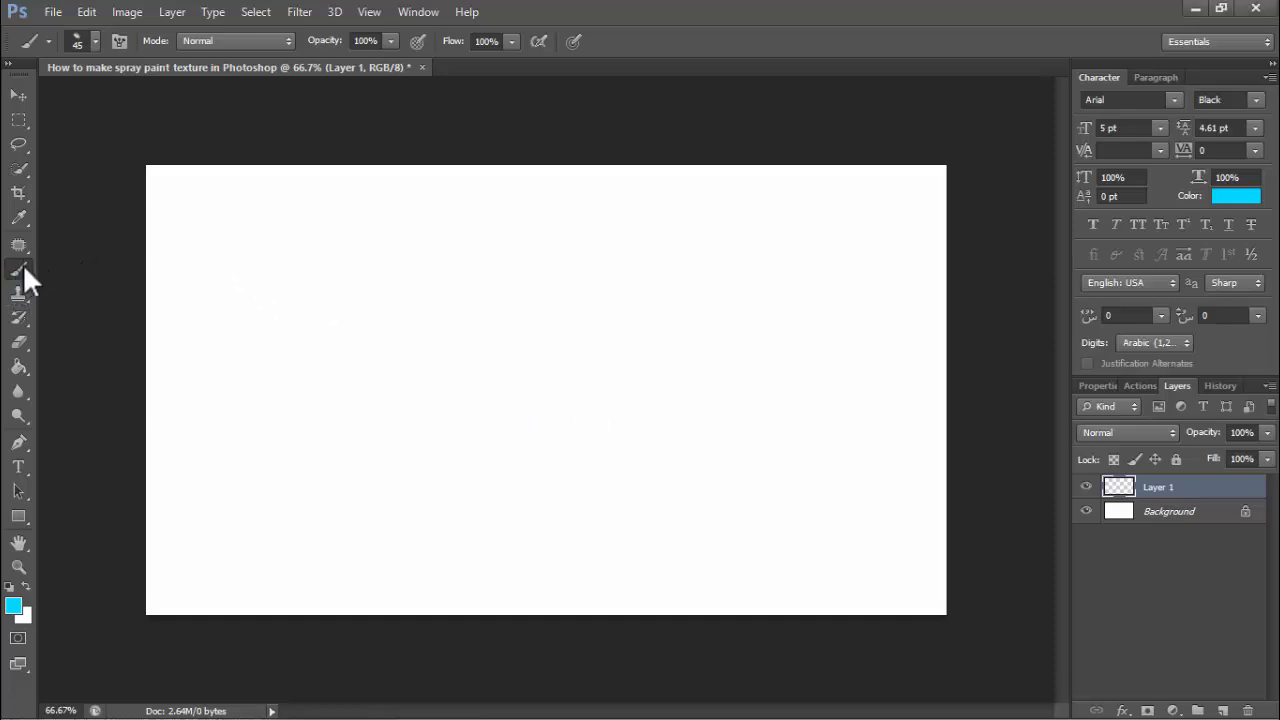
pyautogui.click(15, 264)
pyautogui.click(20, 266)
pyautogui.click(20, 263)
pyautogui.click(95, 41)
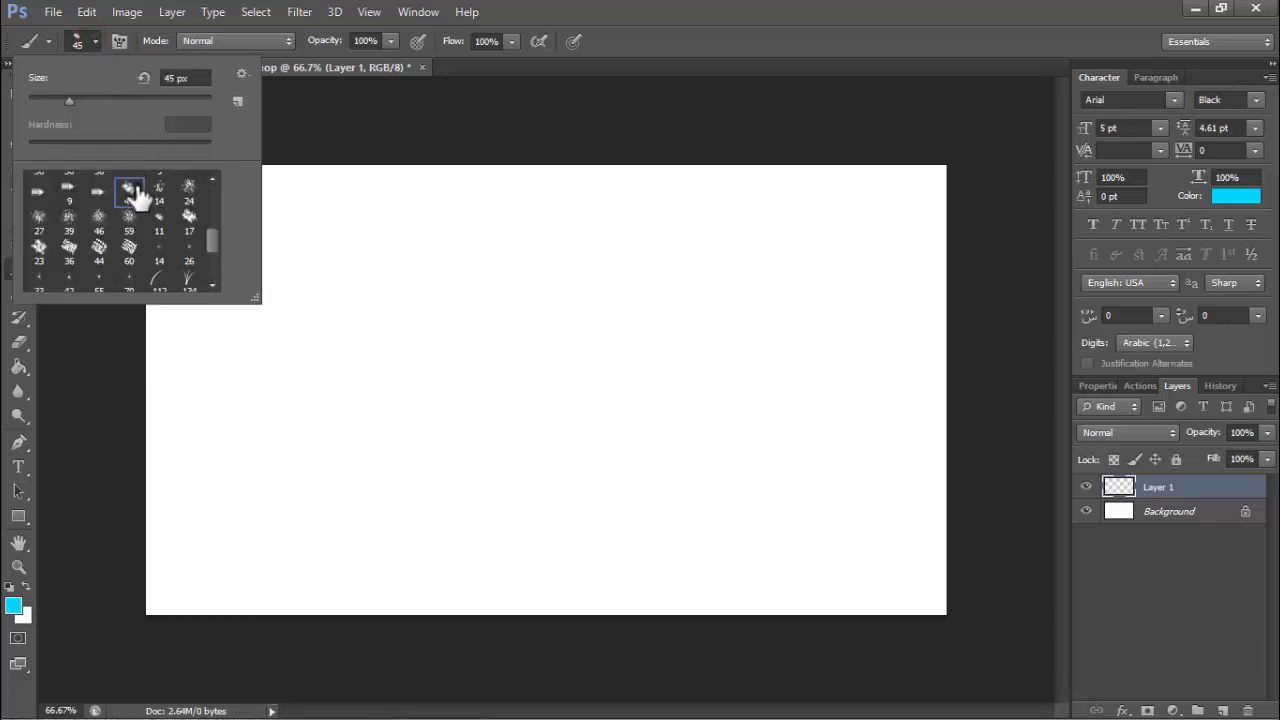
pyautogui.scroll(1, 140, 203)
pyautogui.click(189, 216)
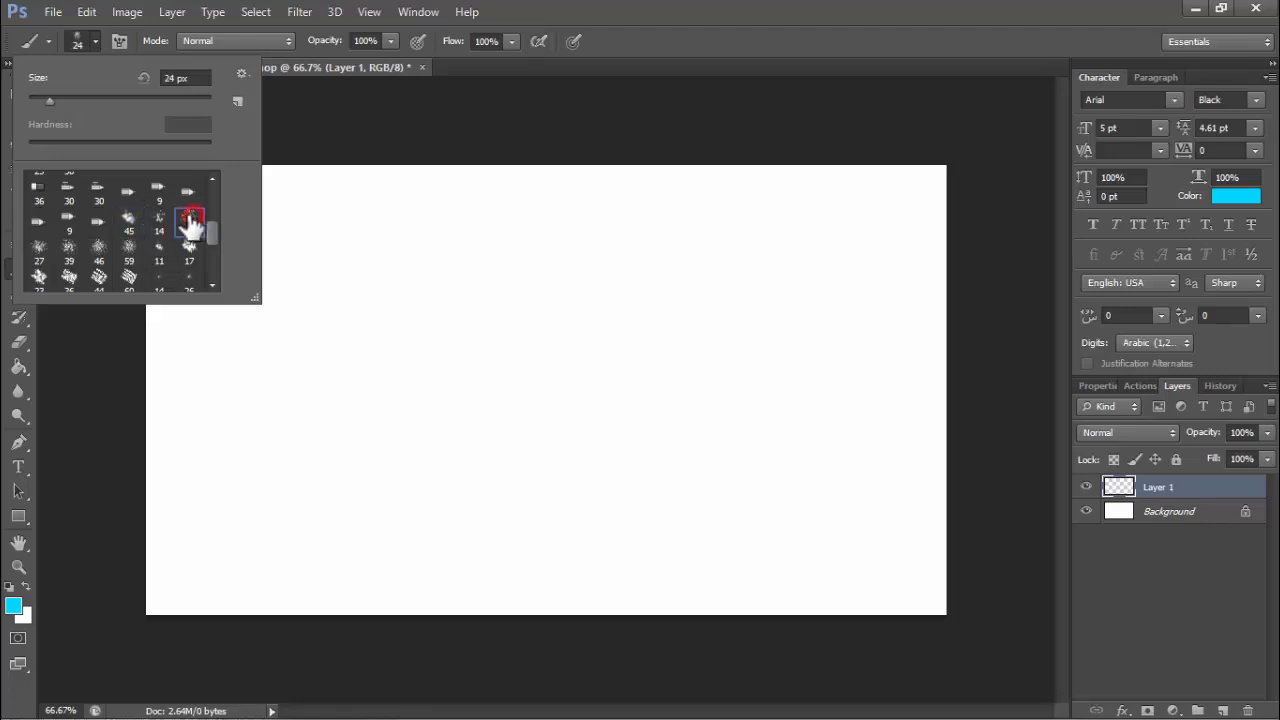
pyautogui.click(132, 219)
pyautogui.click(92, 38)
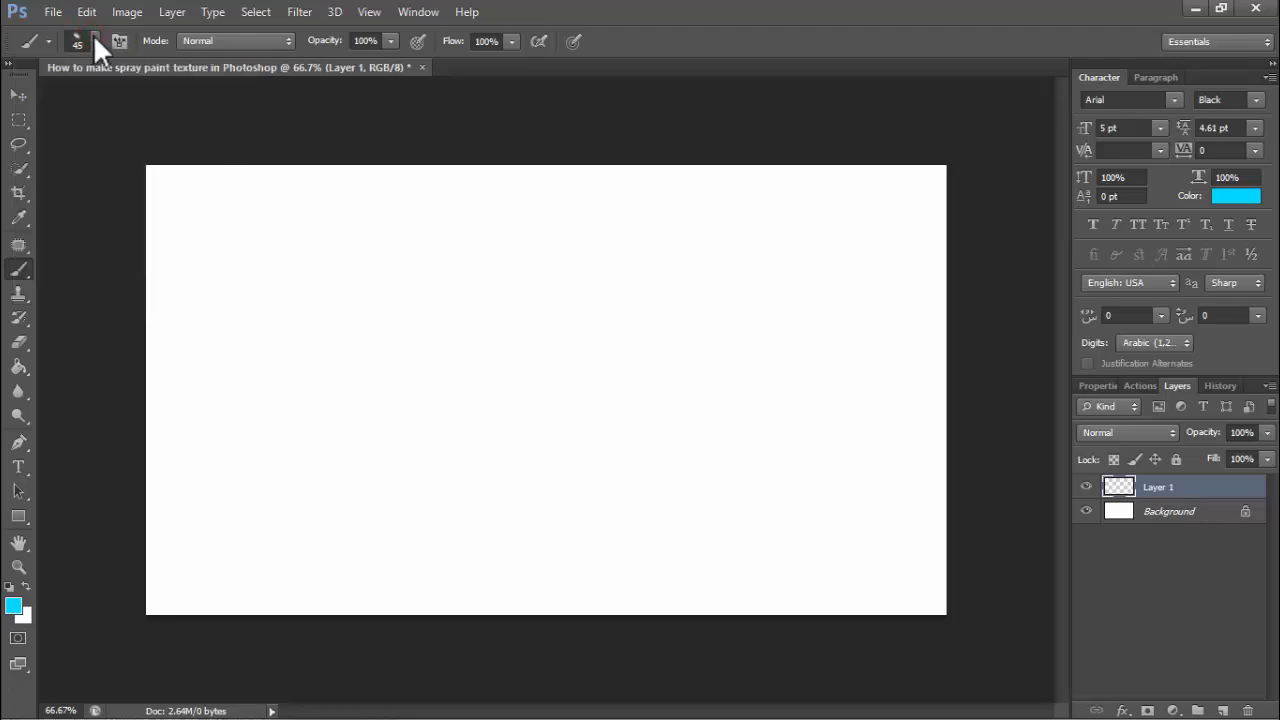
# Set the foreground color to bright cyan, 00d4ff
pyautogui.click(13, 606)
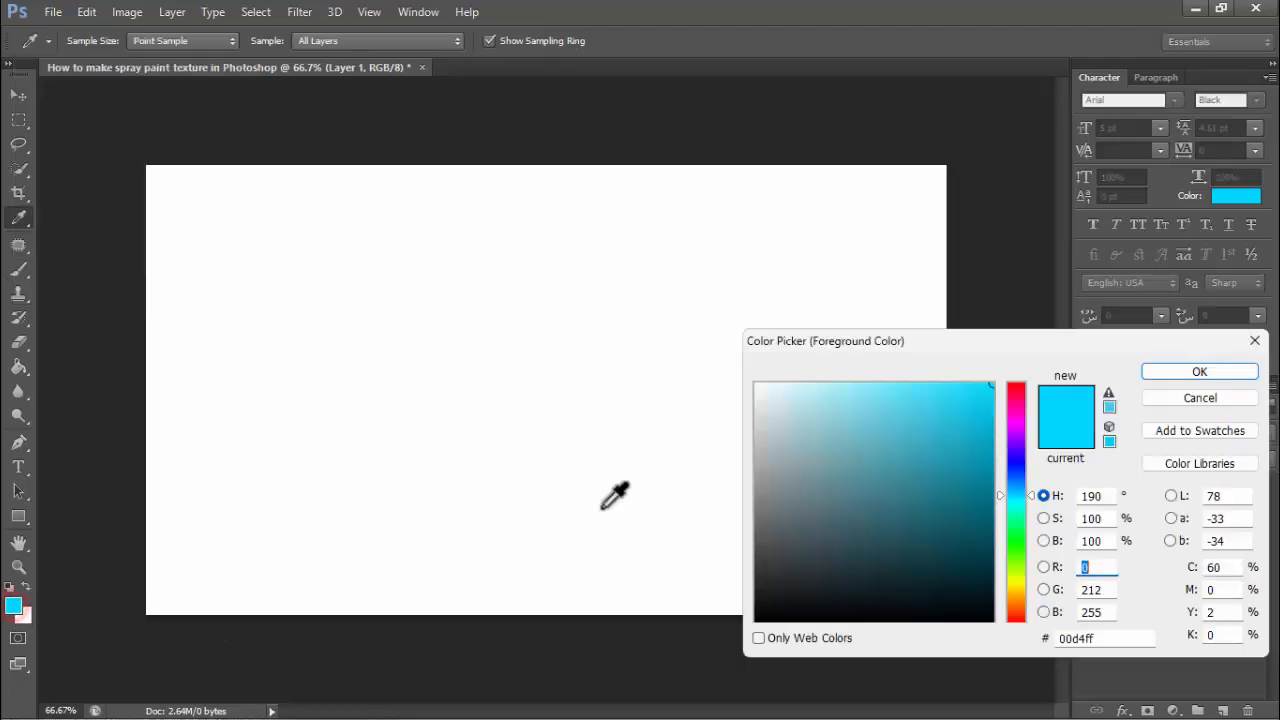
pyautogui.click(963, 448)
pyautogui.click(964, 434)
pyautogui.click(984, 400)
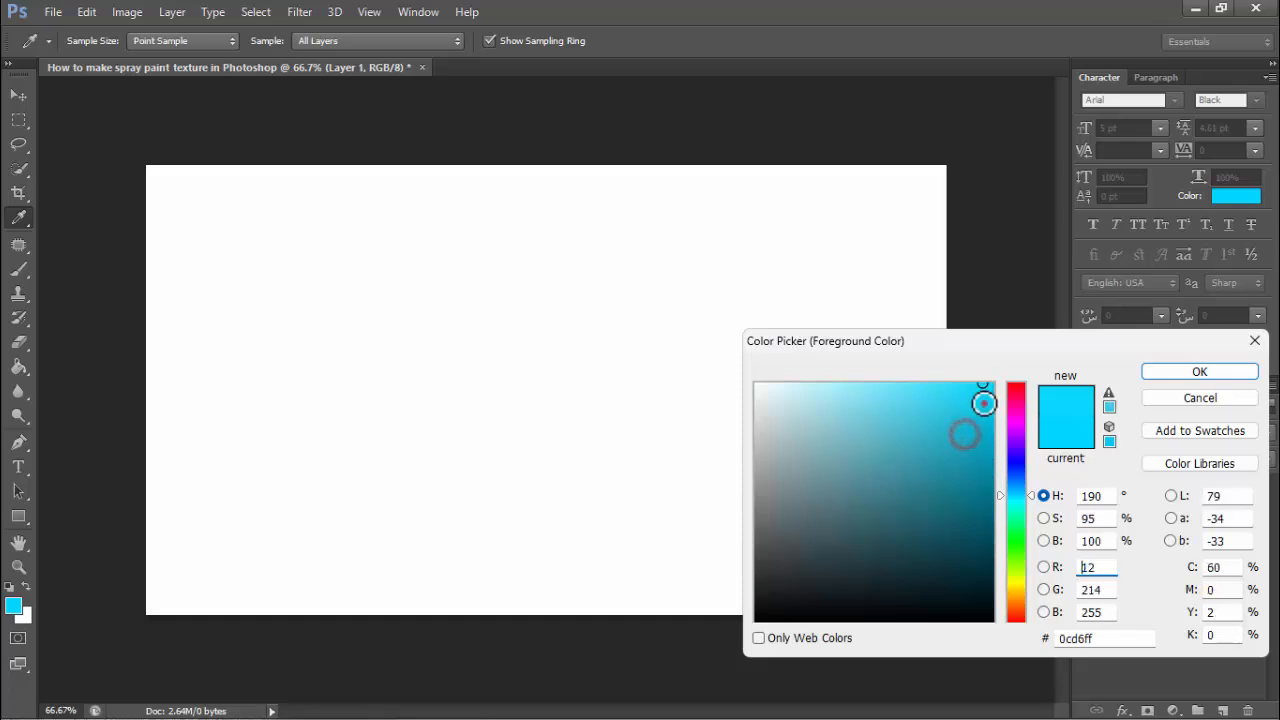
pyautogui.click(986, 410)
pyautogui.click(992, 384)
pyautogui.click(1197, 371)
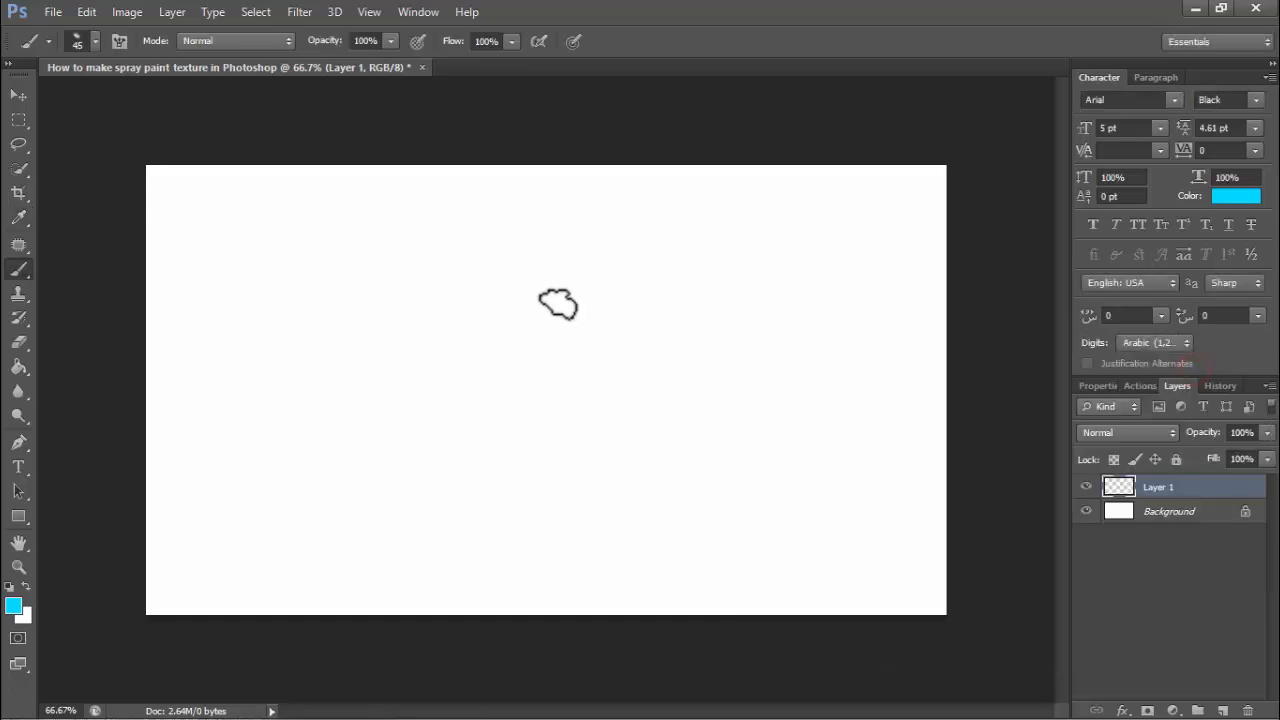
# Enlarge the brush to 250 px and paint a wavy blue stroke across the middle of the canvas
pyautogui.press(']')
pyautogui.press(']')
pyautogui.press(']')
pyautogui.press(']')
pyautogui.press(']')
pyautogui.press(']')
pyautogui.press(']')
pyautogui.press(']')
pyautogui.press(']')
pyautogui.press(']')
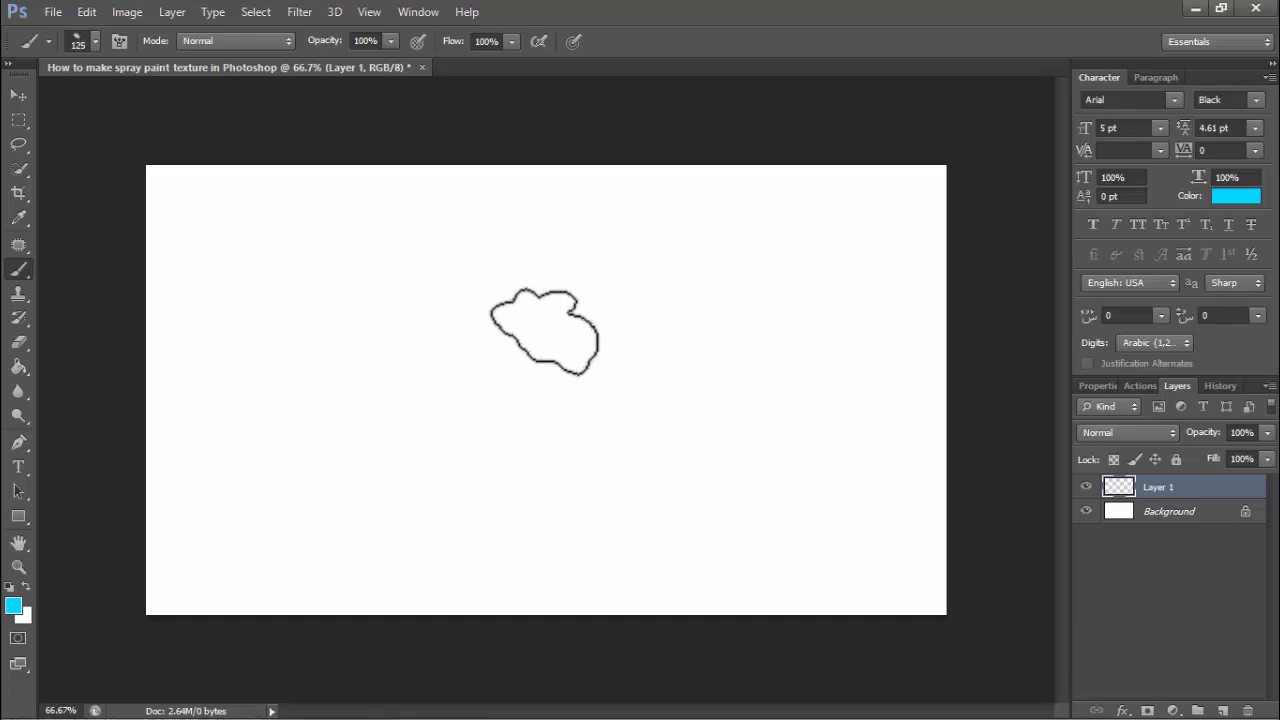
pyautogui.press(']')
pyautogui.press(']')
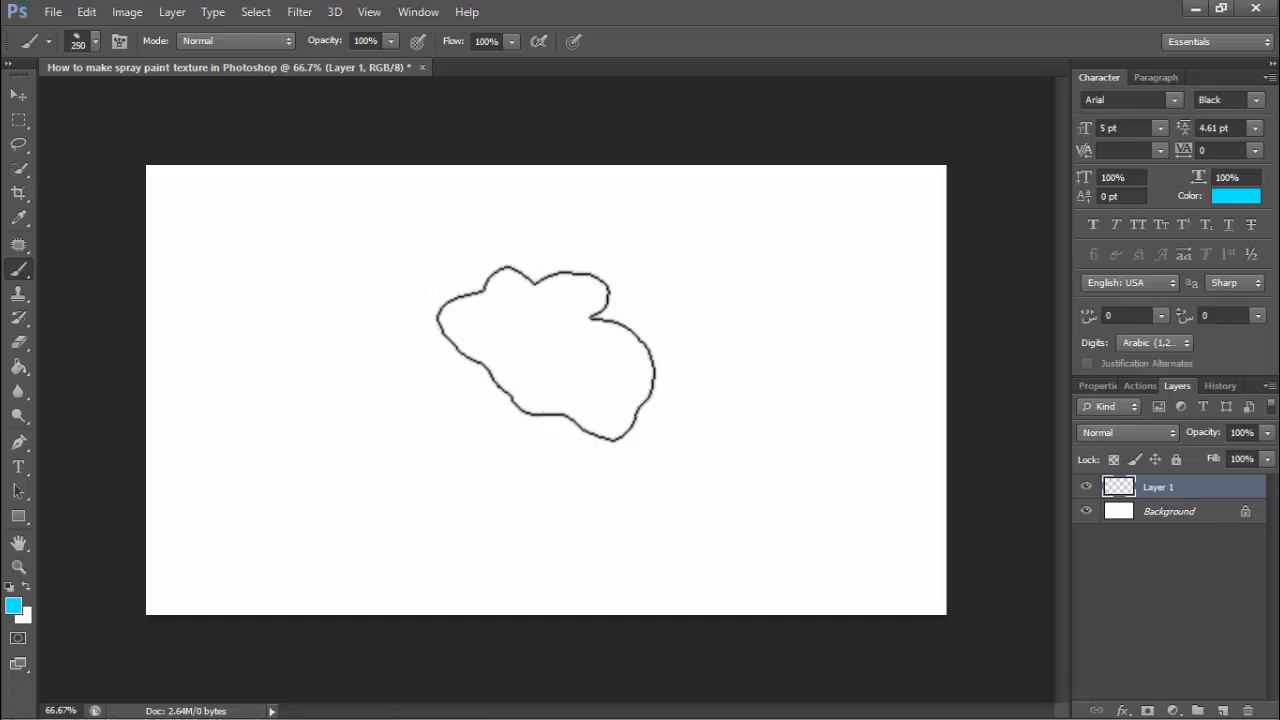
pyautogui.moveTo(349, 414)
pyautogui.mouseDown()
pyautogui.moveTo(449, 346)
pyautogui.moveTo(545, 416)
pyautogui.moveTo(637, 408)
pyautogui.moveTo(743, 306)
pyautogui.mouseUp()
pyautogui.press('[')
pyautogui.press('[')
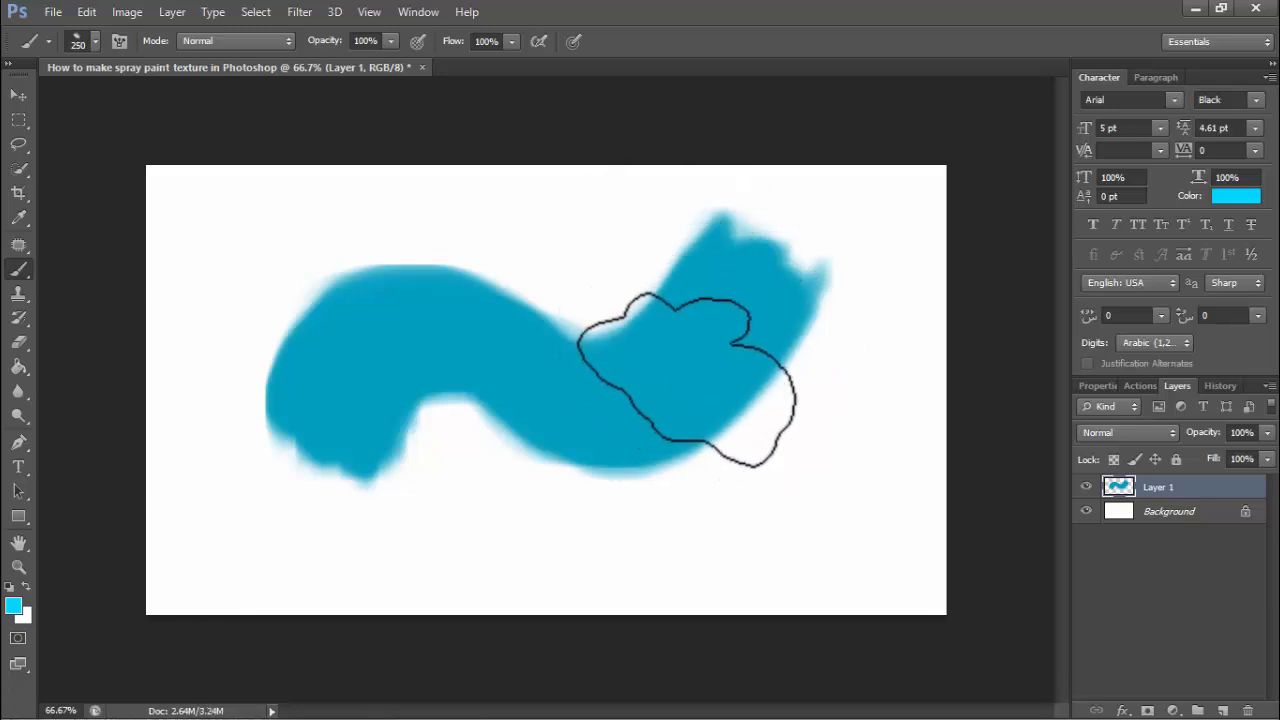
# Open the Brush settings and move them over the right part of the canvas
pyautogui.click(413, 14)
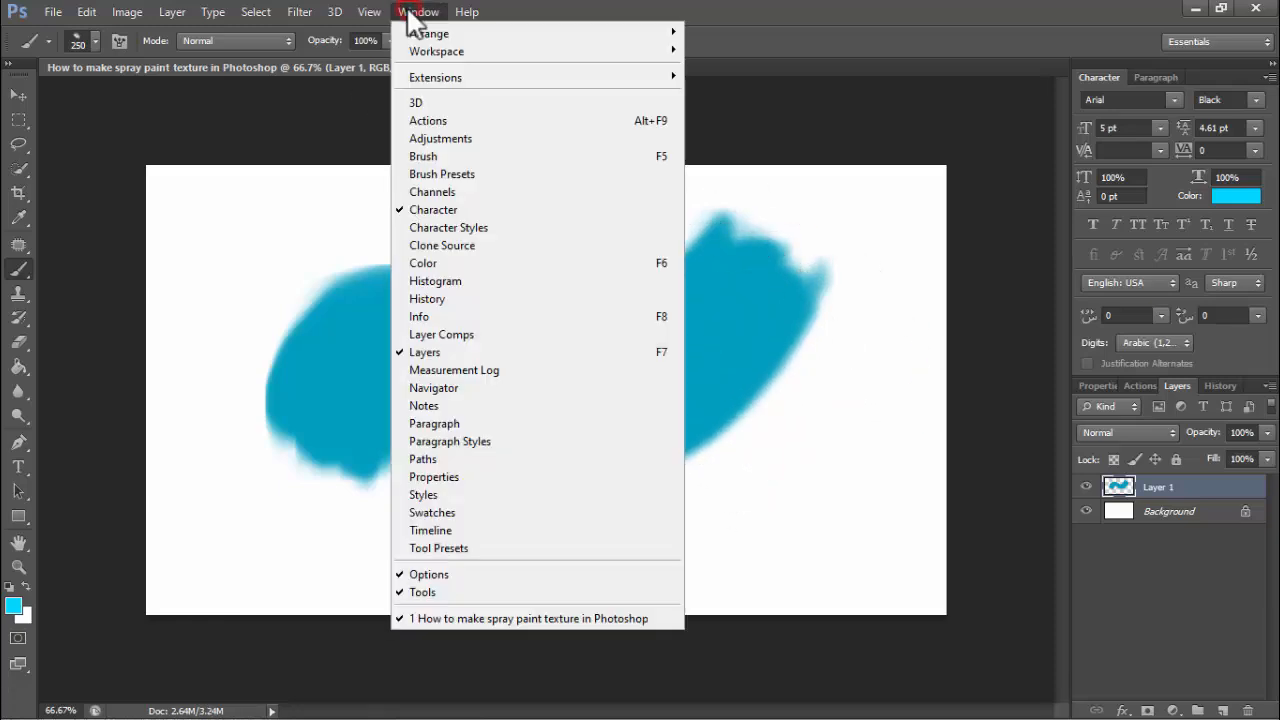
pyautogui.click(440, 157)
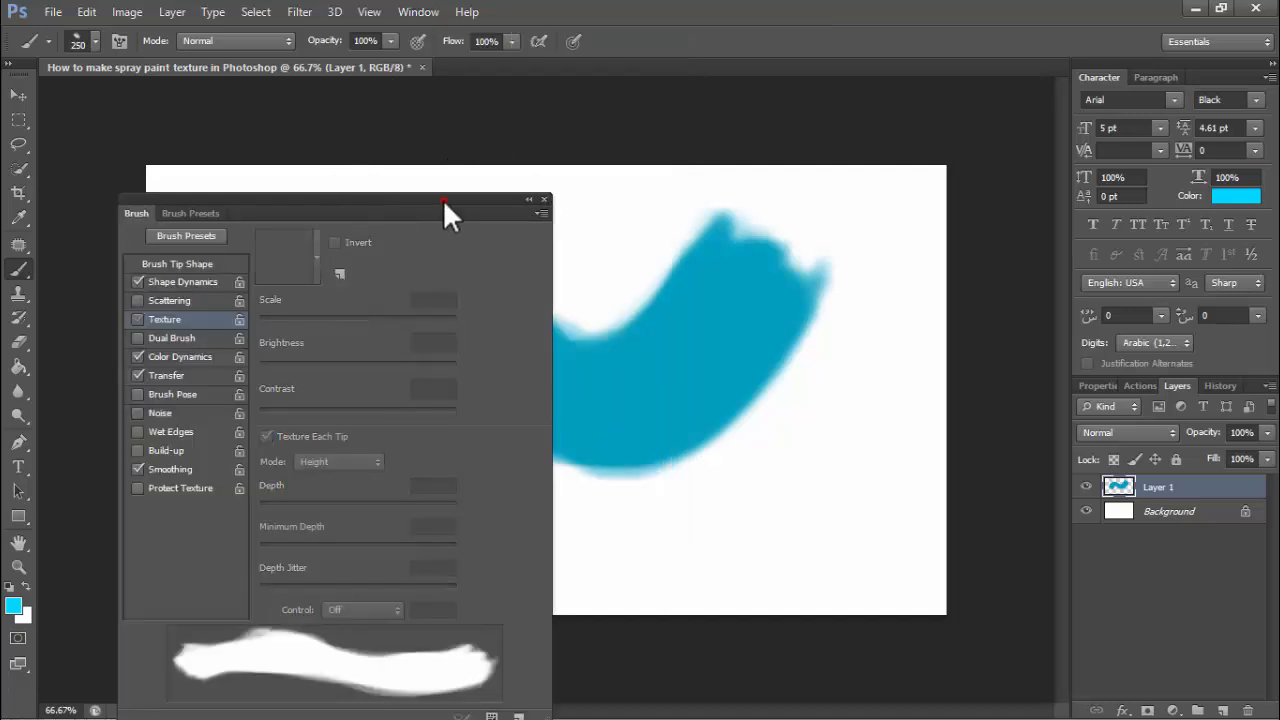
pyautogui.moveTo(447, 205)
pyautogui.mouseDown()
pyautogui.moveTo(944, 195)
pyautogui.moveTo(977, 167)
pyautogui.mouseUp()
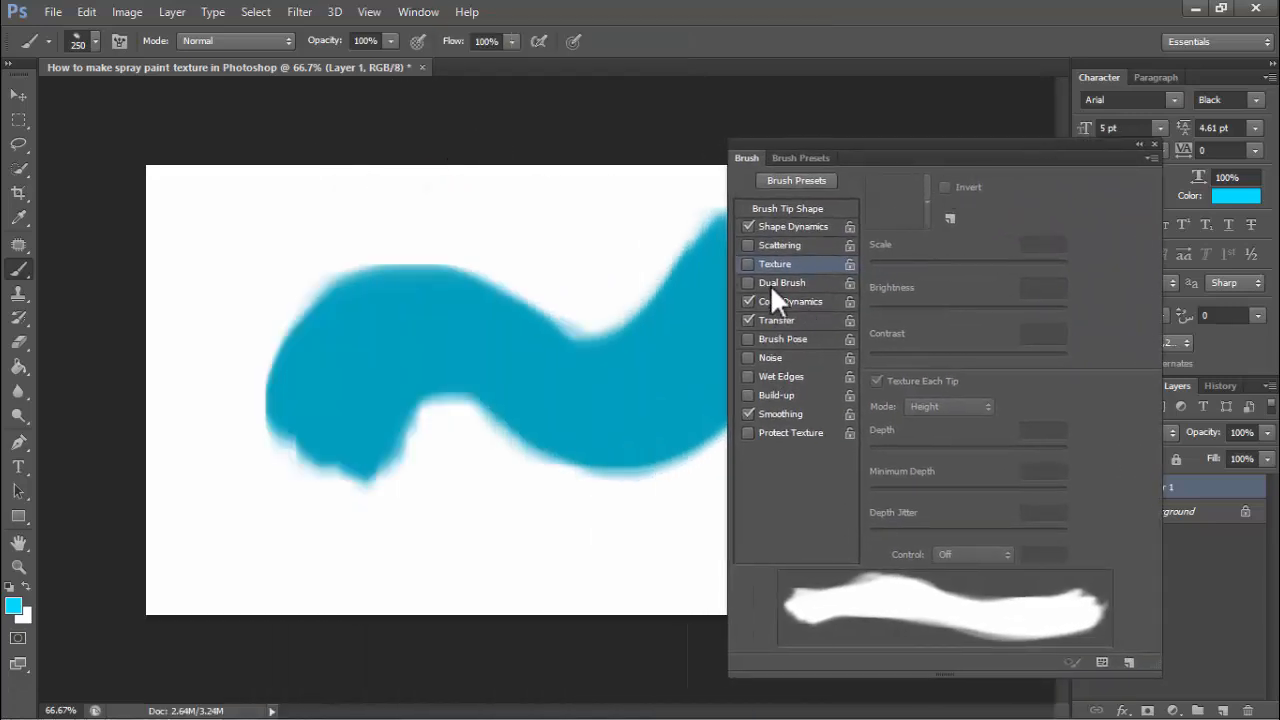
# Enable only Scattering in addition to the active brush options and paint a curved blue stroke down the canvas's left part
pyautogui.click(775, 247)
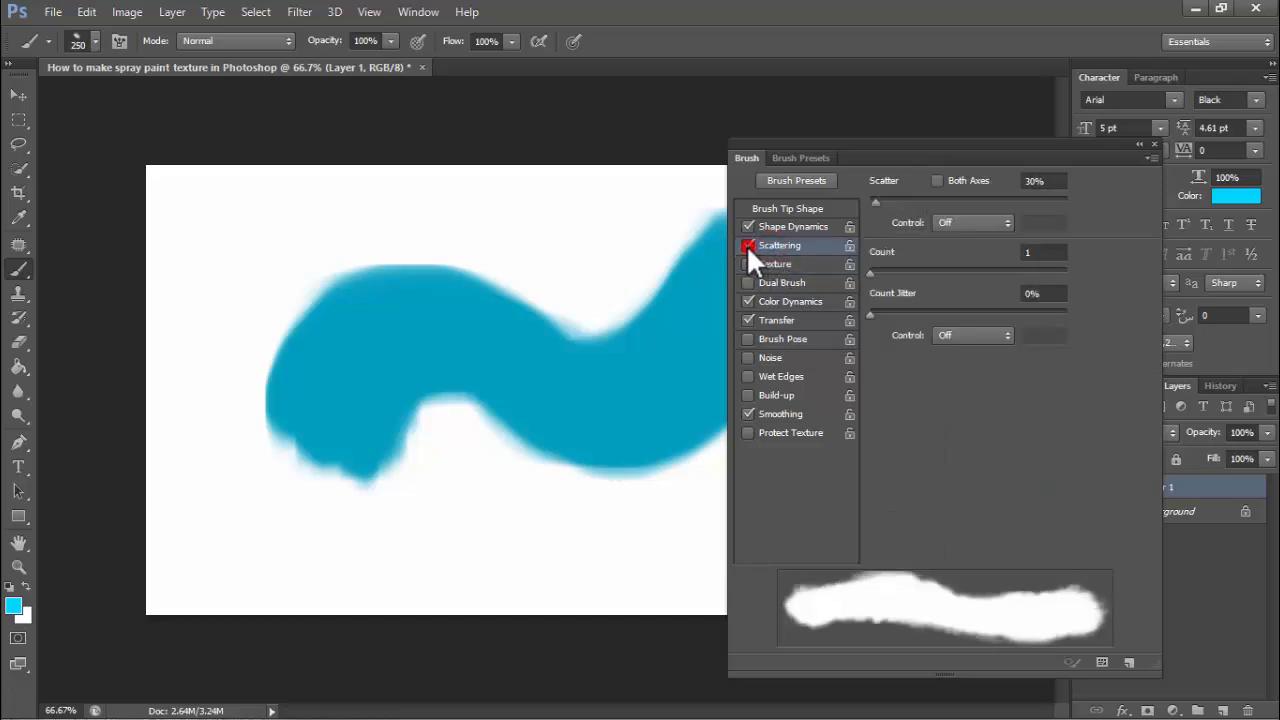
pyautogui.click(747, 245)
pyautogui.click(748, 263)
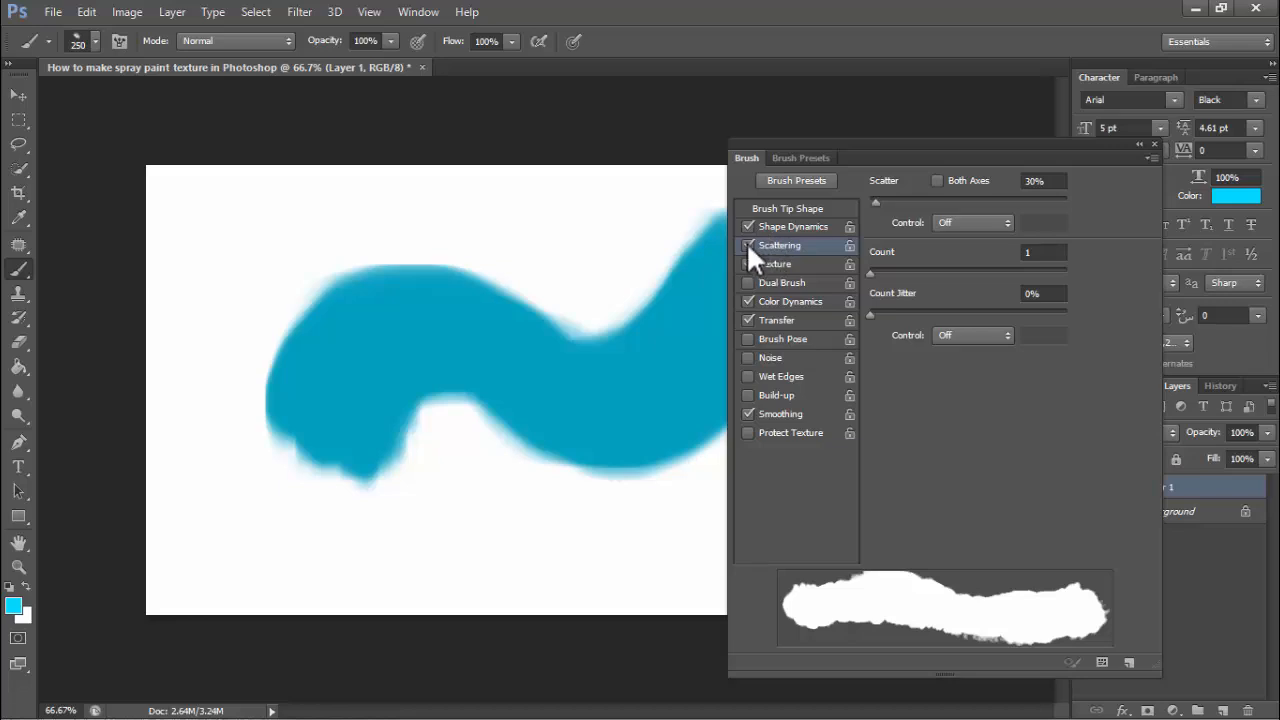
pyautogui.click(748, 263)
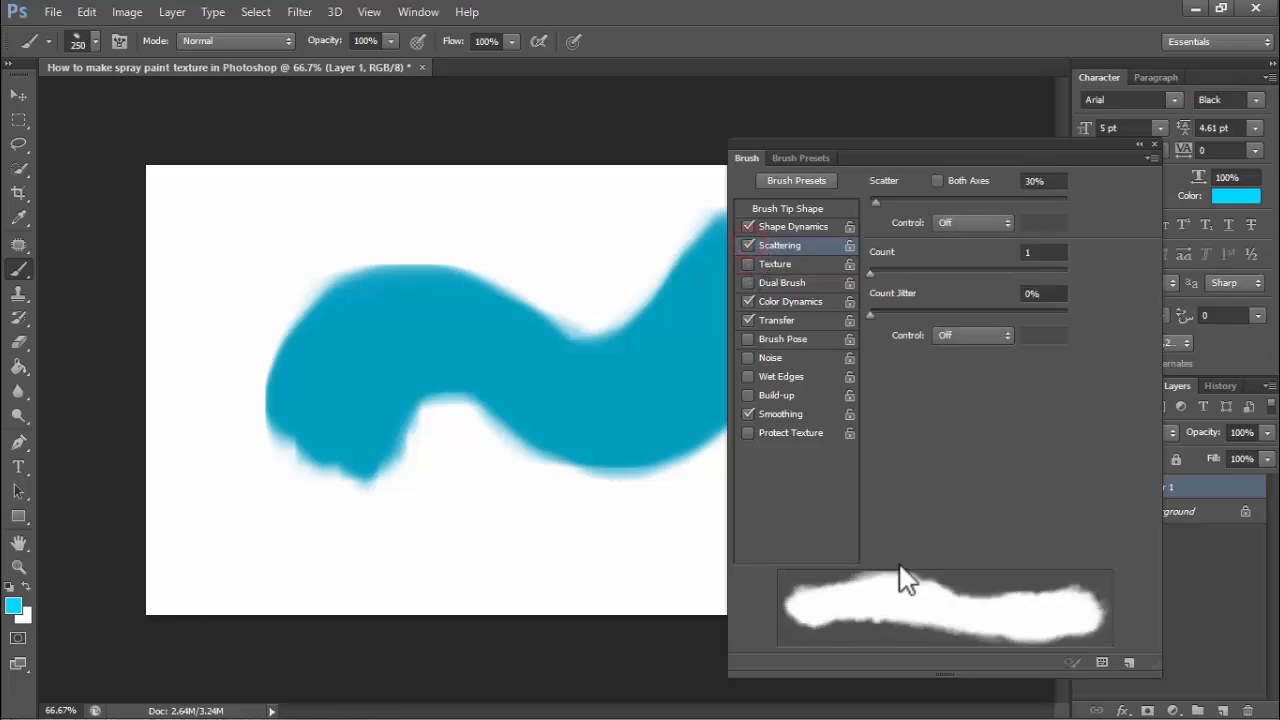
pyautogui.moveTo(257, 263)
pyautogui.mouseDown()
pyautogui.moveTo(313, 340)
pyautogui.moveTo(265, 426)
pyautogui.moveTo(264, 547)
pyautogui.moveTo(410, 540)
pyautogui.mouseUp()
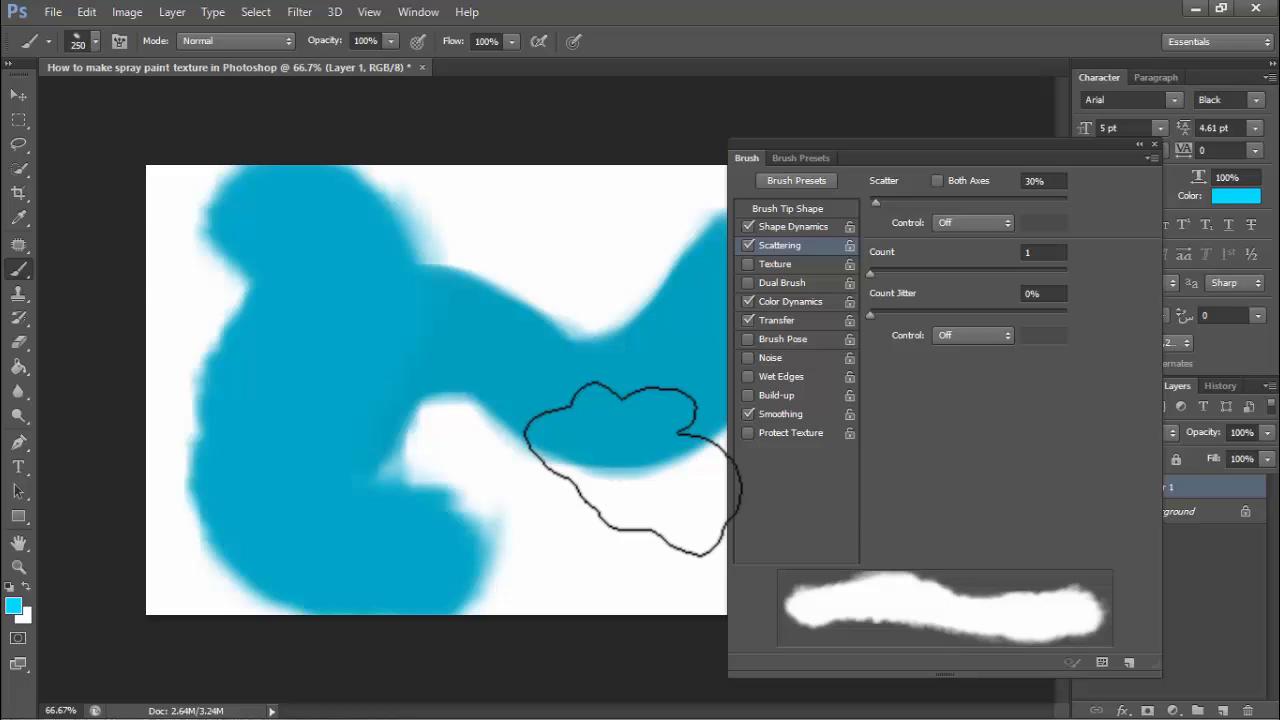
# Set the foreground color to dark teal, 0a4d5a, and paint a large C-shaped stroke with Texture enabled
pyautogui.click(17, 606)
pyautogui.click(966, 535)
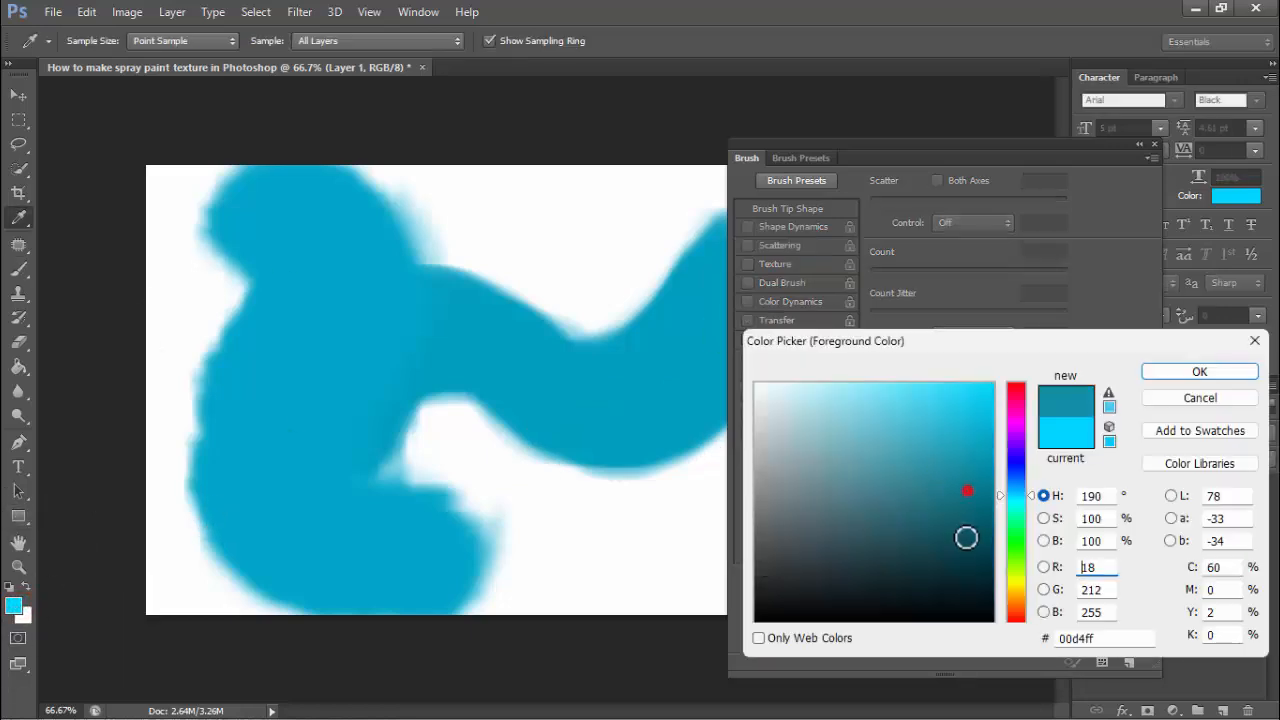
pyautogui.click(1199, 372)
pyautogui.click(749, 263)
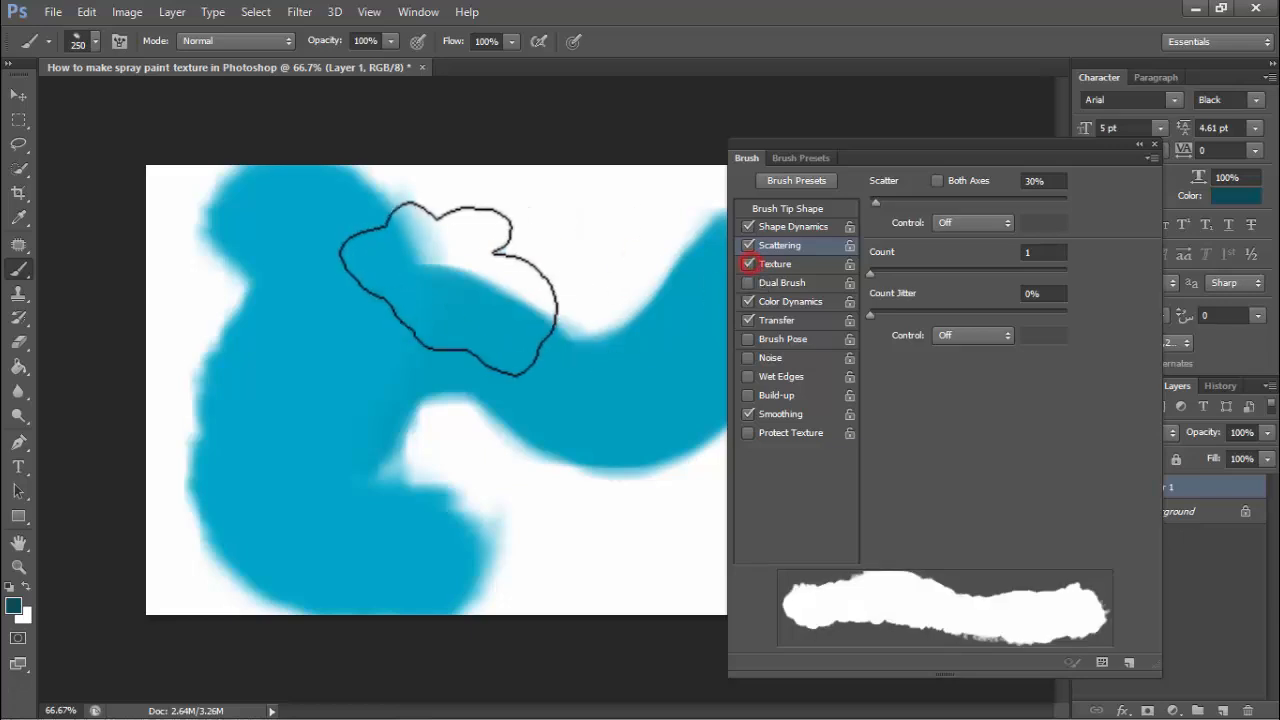
pyautogui.moveTo(443, 290)
pyautogui.mouseDown()
pyautogui.moveTo(506, 345)
pyautogui.moveTo(514, 229)
pyautogui.moveTo(260, 455)
pyautogui.moveTo(457, 500)
pyautogui.moveTo(440, 465)
pyautogui.mouseUp()
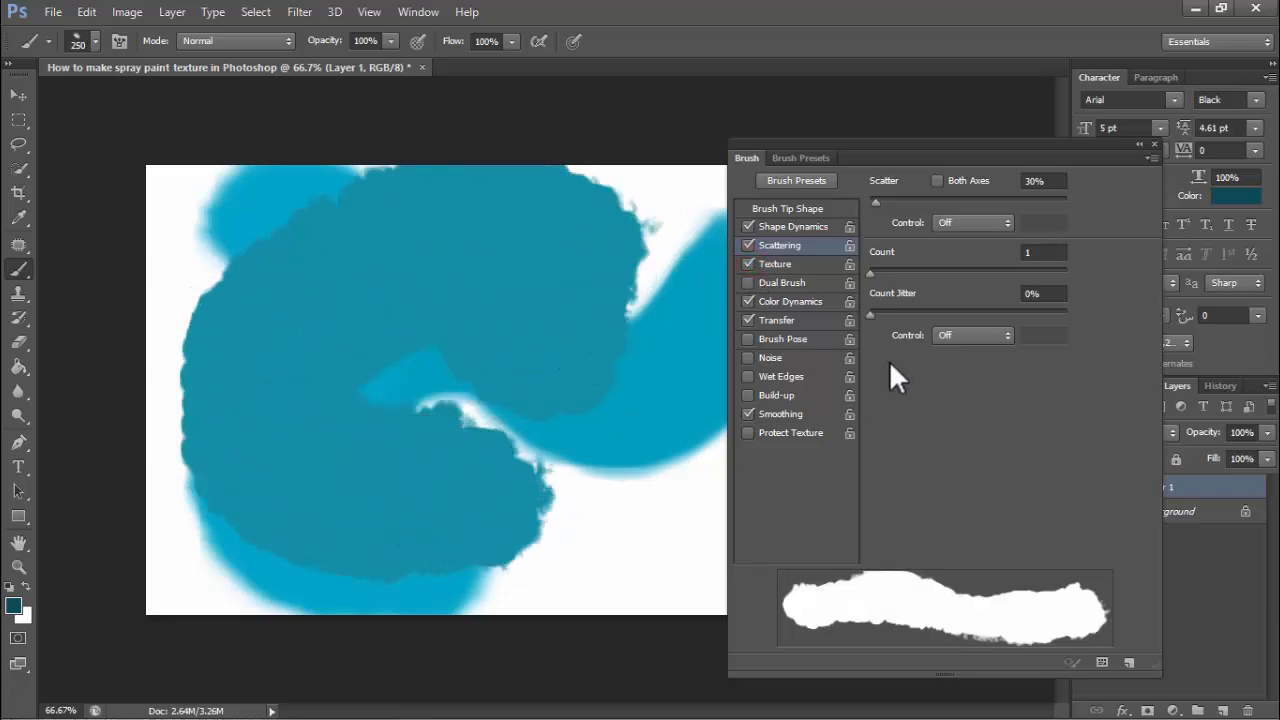
# Enable Dual Brush and paint a dark teal blob at the lower middle of the canvas
pyautogui.click(744, 283)
pyautogui.moveTo(617, 546)
pyautogui.mouseDown()
pyautogui.moveTo(620, 490)
pyautogui.moveTo(600, 445)
pyautogui.mouseUp()
# Reduce the brush size to 60 px
pyautogui.press('[')
pyautogui.press('[')
pyautogui.press('[')
pyautogui.press('[')
pyautogui.press('[')
pyautogui.press('[')
pyautogui.press('[')
pyautogui.press('[')
pyautogui.press('[')
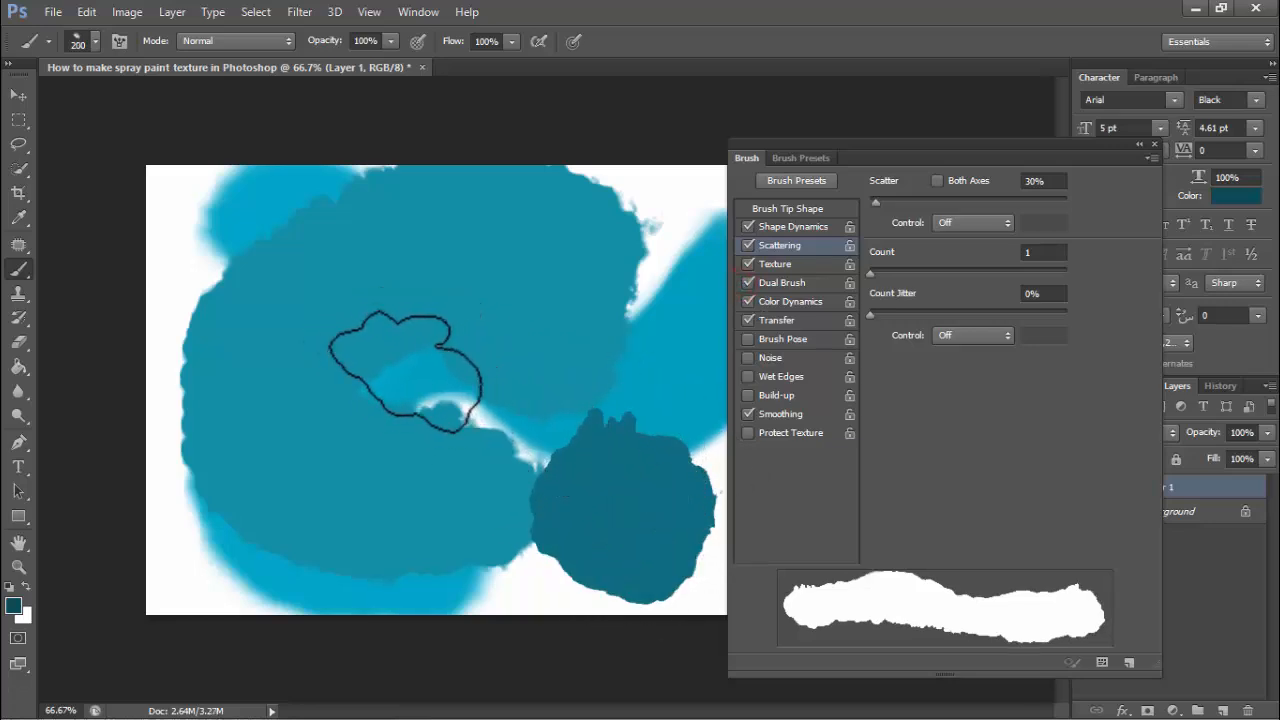
# Change the foreground color to a crimson red with an R value of 213
pyautogui.click(13, 605)
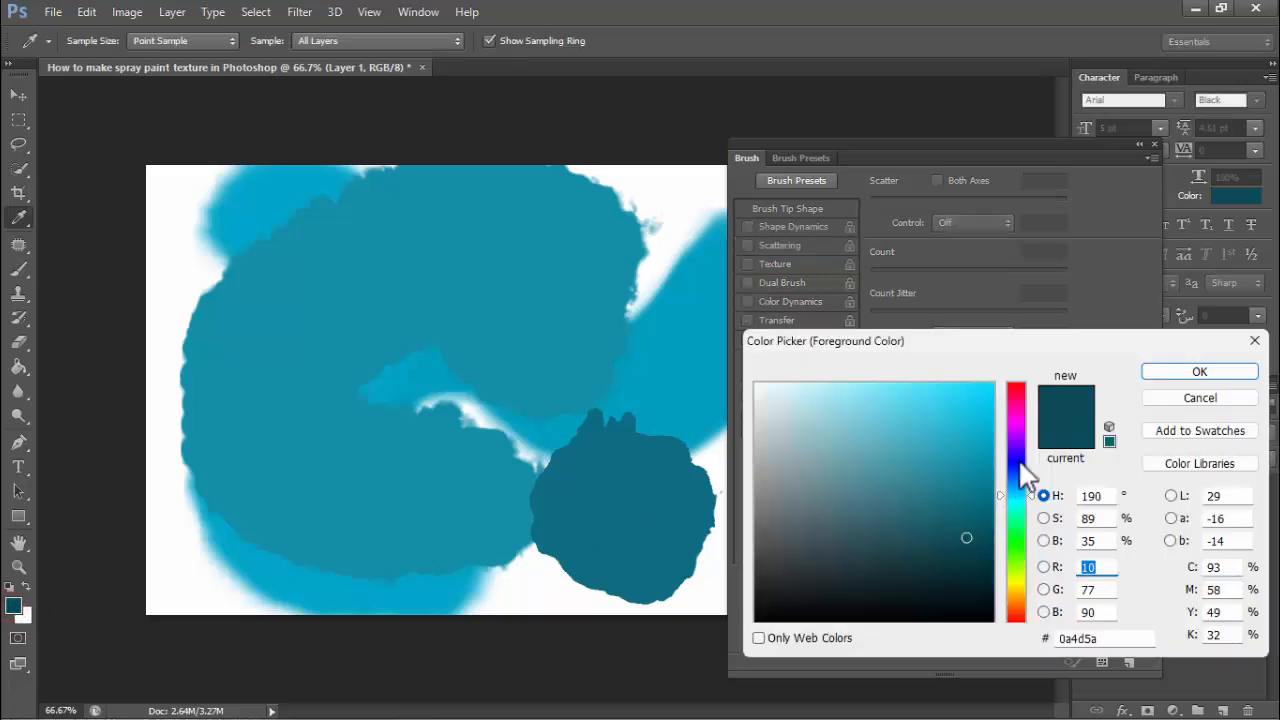
pyautogui.click(1020, 461)
pyautogui.click(1016, 399)
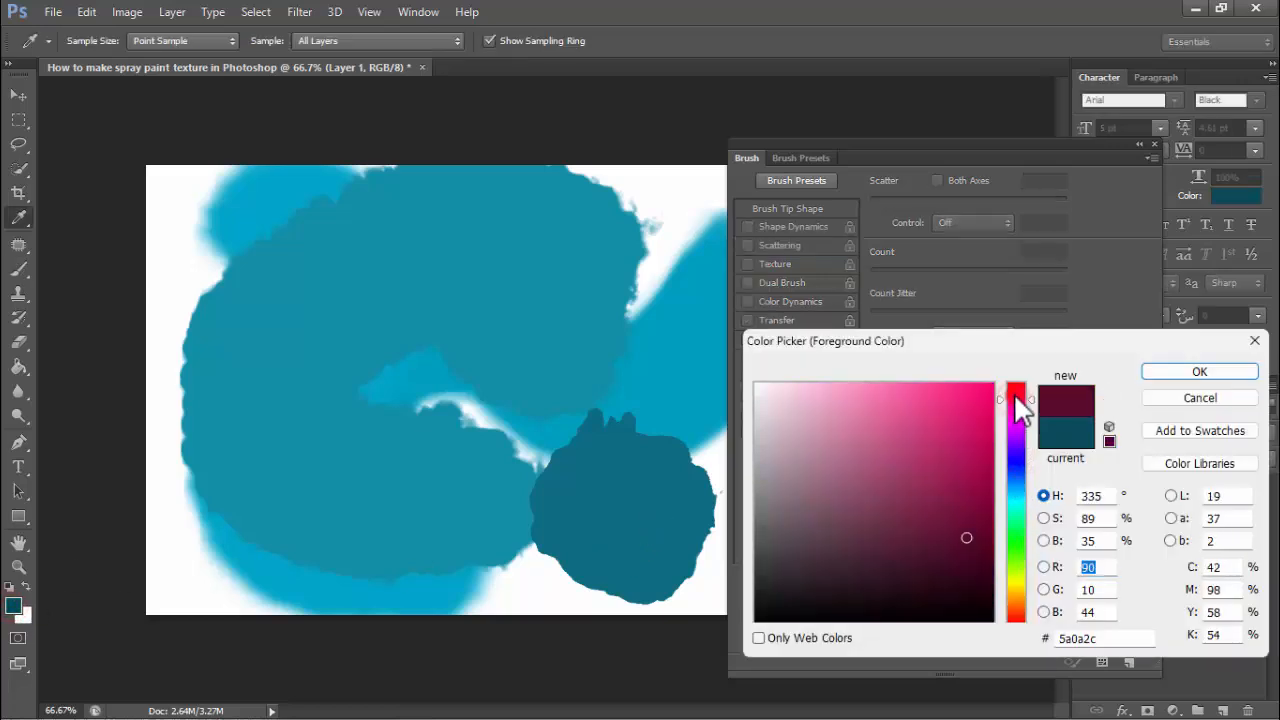
pyautogui.write('213')
pyautogui.click(1199, 371)
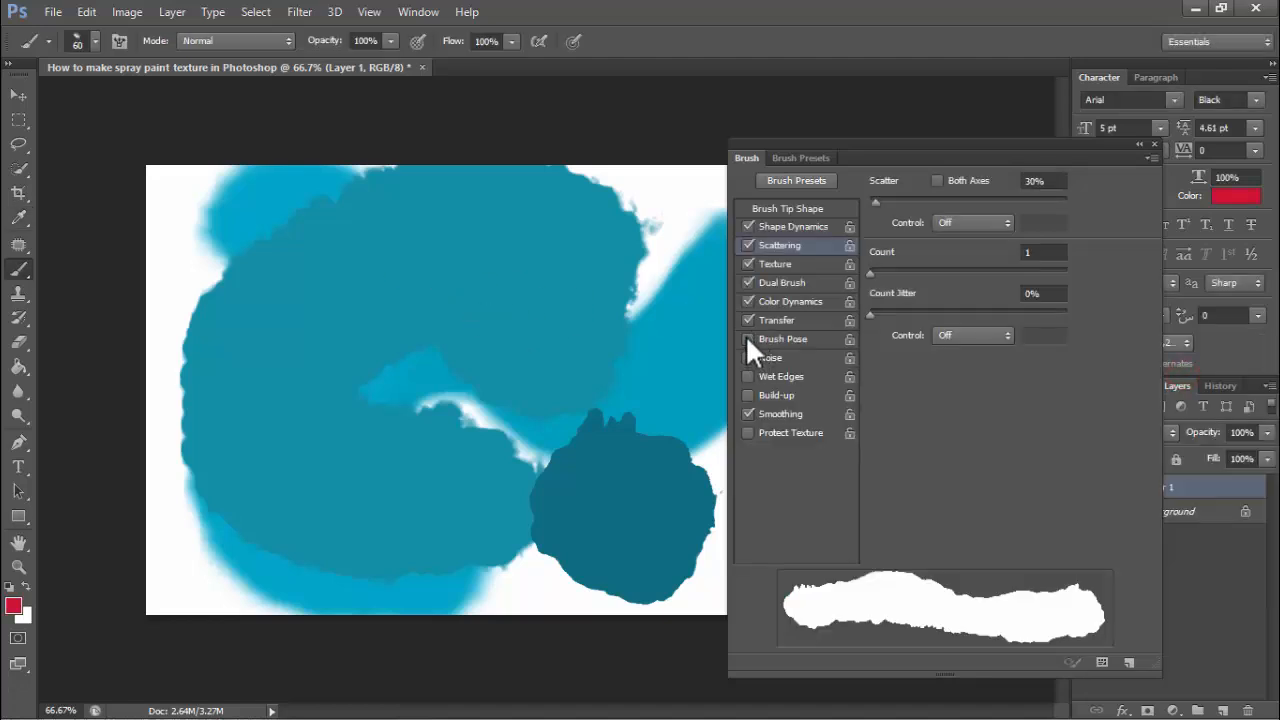
# Paint three wavy red test strokes one below another, enabling Brush Pose, Noise and Wet Edges in turn
pyautogui.moveTo(243, 343)
pyautogui.mouseDown()
pyautogui.moveTo(320, 296)
pyautogui.moveTo(511, 220)
pyautogui.mouseUp()
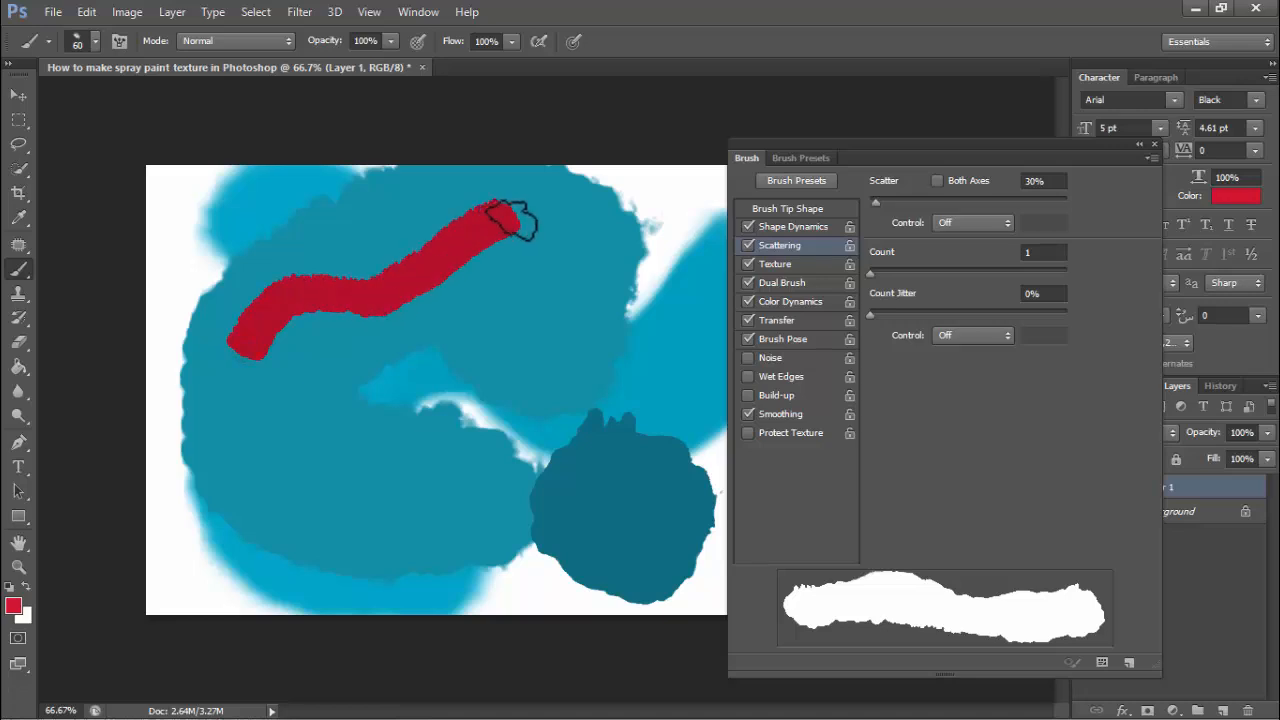
pyautogui.click(747, 360)
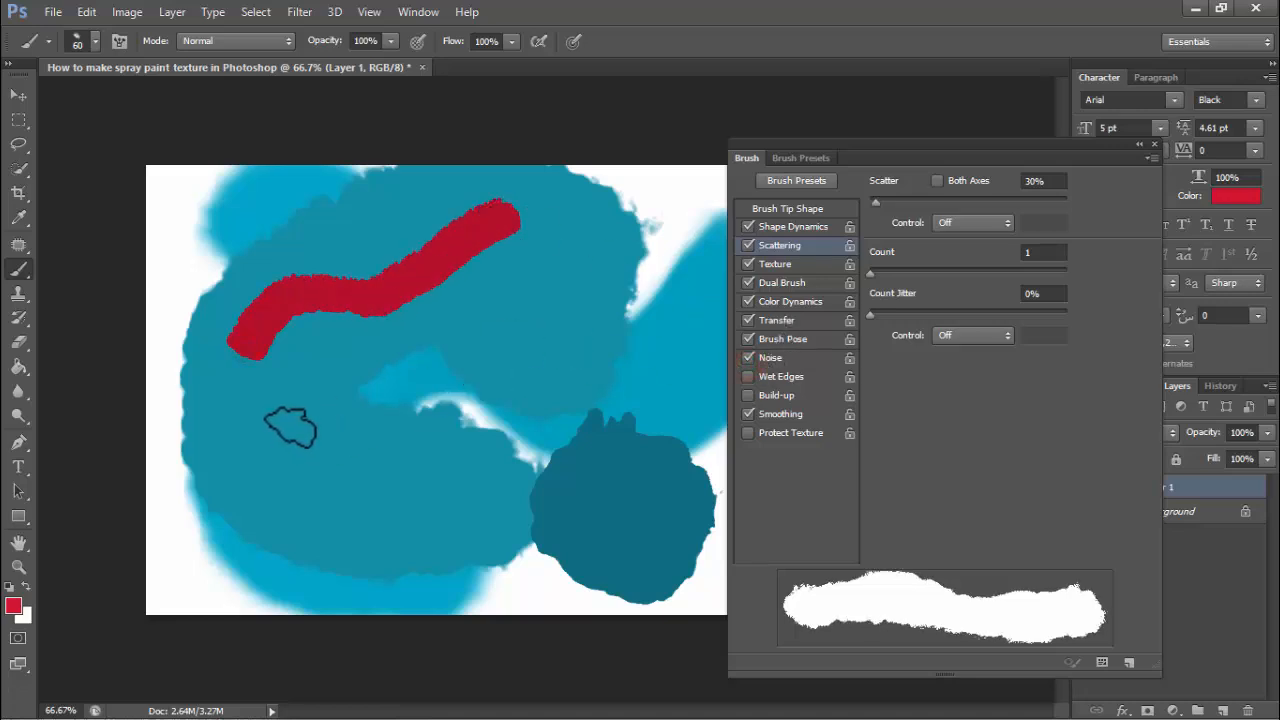
pyautogui.moveTo(278, 428)
pyautogui.mouseDown()
pyautogui.moveTo(343, 387)
pyautogui.moveTo(486, 337)
pyautogui.moveTo(588, 346)
pyautogui.mouseUp()
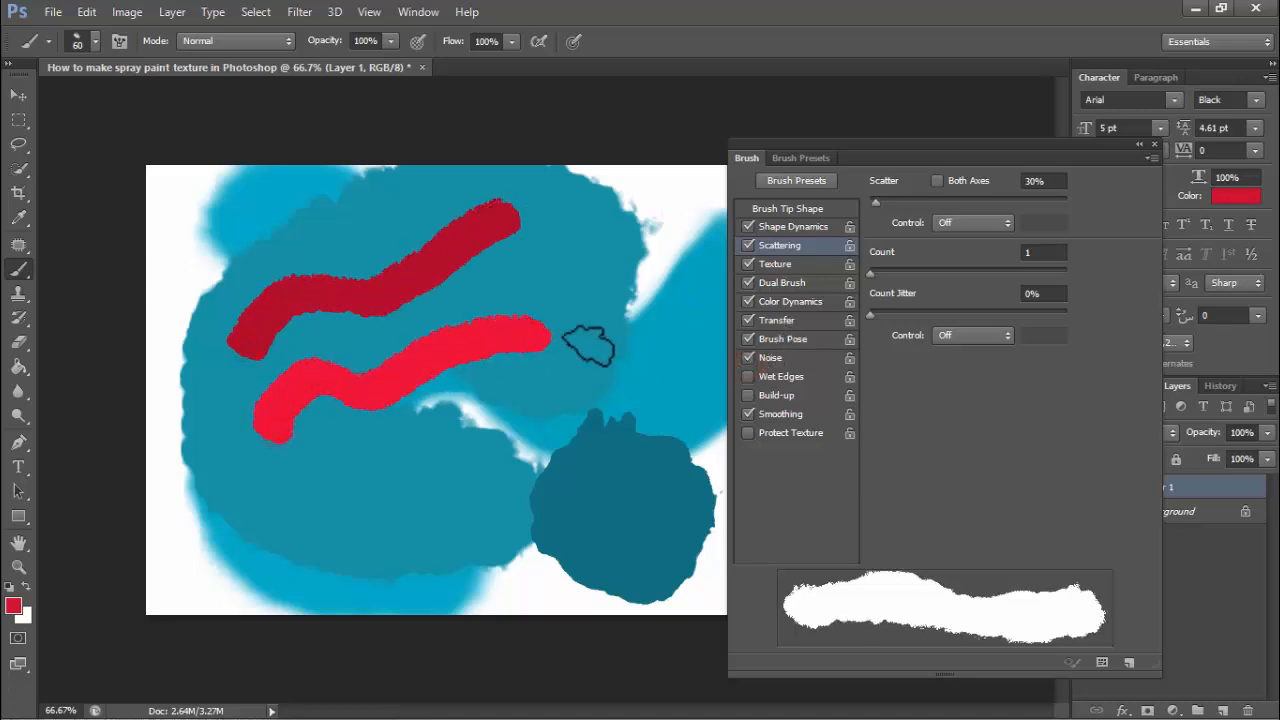
pyautogui.click(747, 376)
pyautogui.moveTo(335, 497)
pyautogui.mouseDown()
pyautogui.moveTo(416, 505)
pyautogui.moveTo(551, 457)
pyautogui.mouseUp()
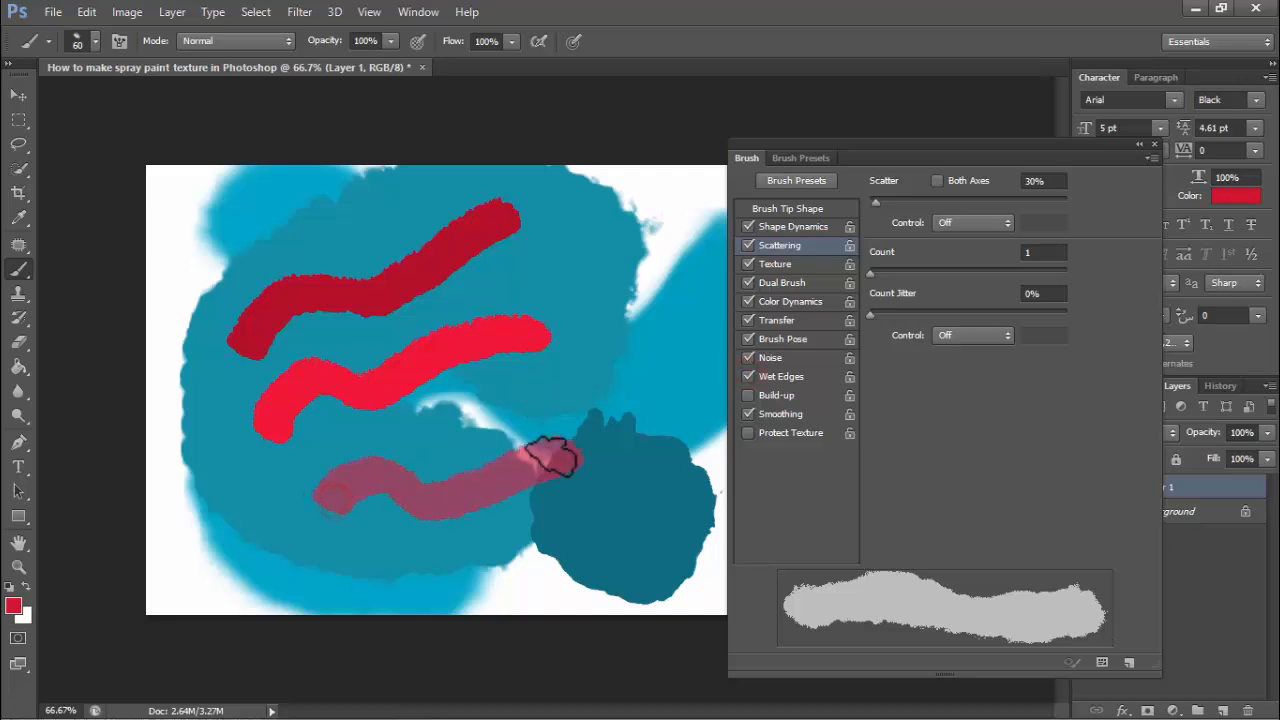
# Enable Protect Texture and Build-up in turn, painting translucent red test strokes over the lower and right parts of the teal shape
pyautogui.click(748, 432)
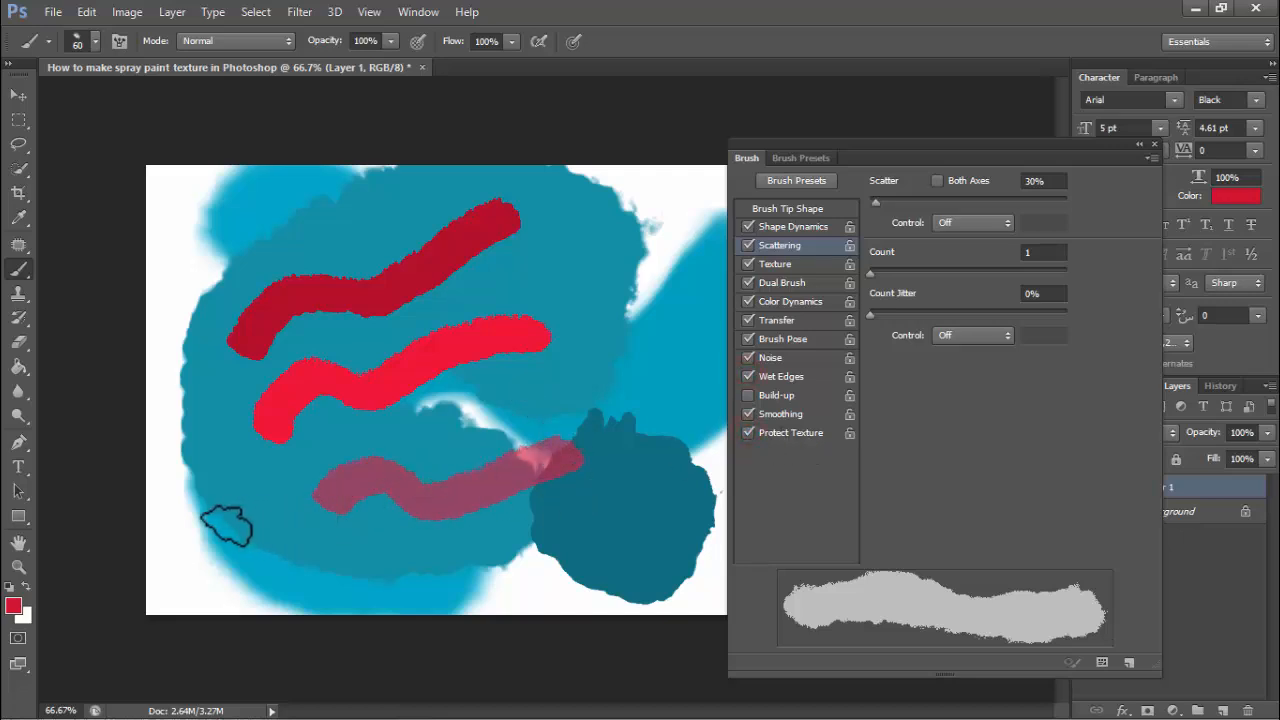
pyautogui.moveTo(270, 520)
pyautogui.mouseDown()
pyautogui.moveTo(414, 589)
pyautogui.moveTo(543, 543)
pyautogui.mouseUp()
pyautogui.moveTo(640, 350)
pyautogui.mouseDown()
pyautogui.moveTo(614, 286)
pyautogui.moveTo(663, 229)
pyautogui.moveTo(600, 432)
pyautogui.mouseUp()
pyautogui.click(748, 395)
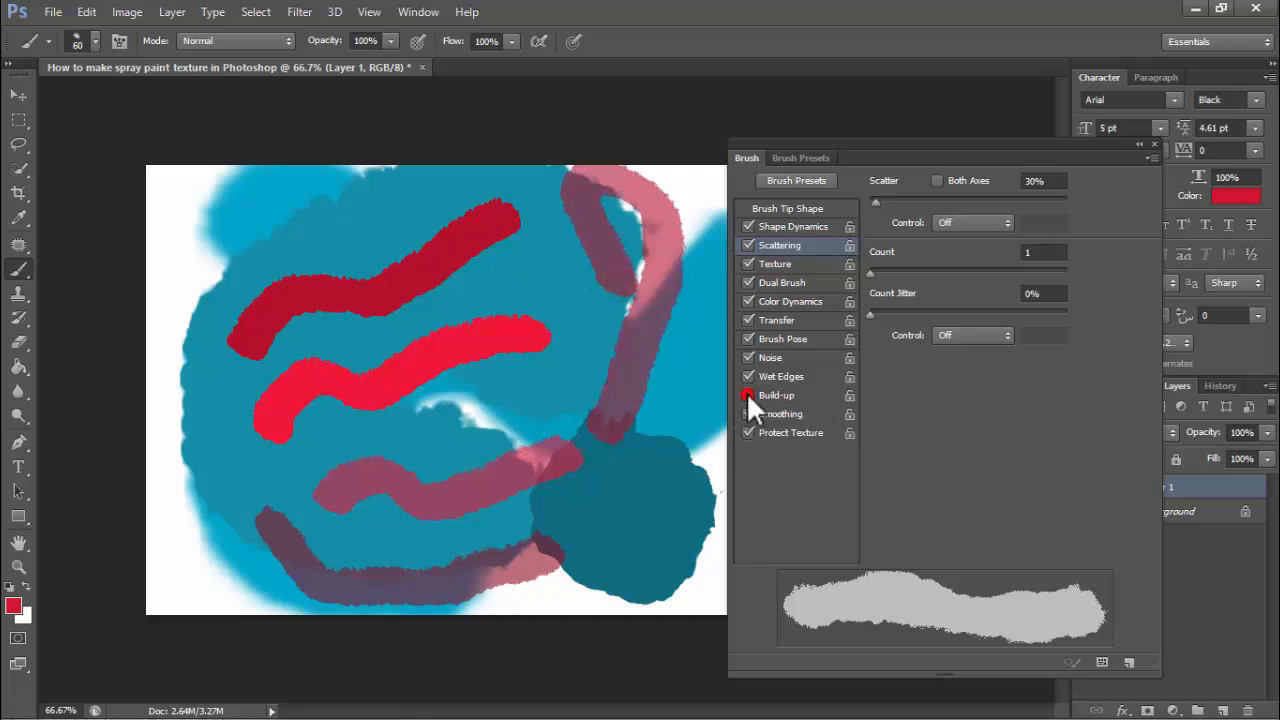
pyautogui.moveTo(572, 342); pyautogui.dragTo(498, 440)
# Disable all the brush options, from Protect Texture up to Shape Dynamics, and close the Brush settings
pyautogui.click(747, 357)
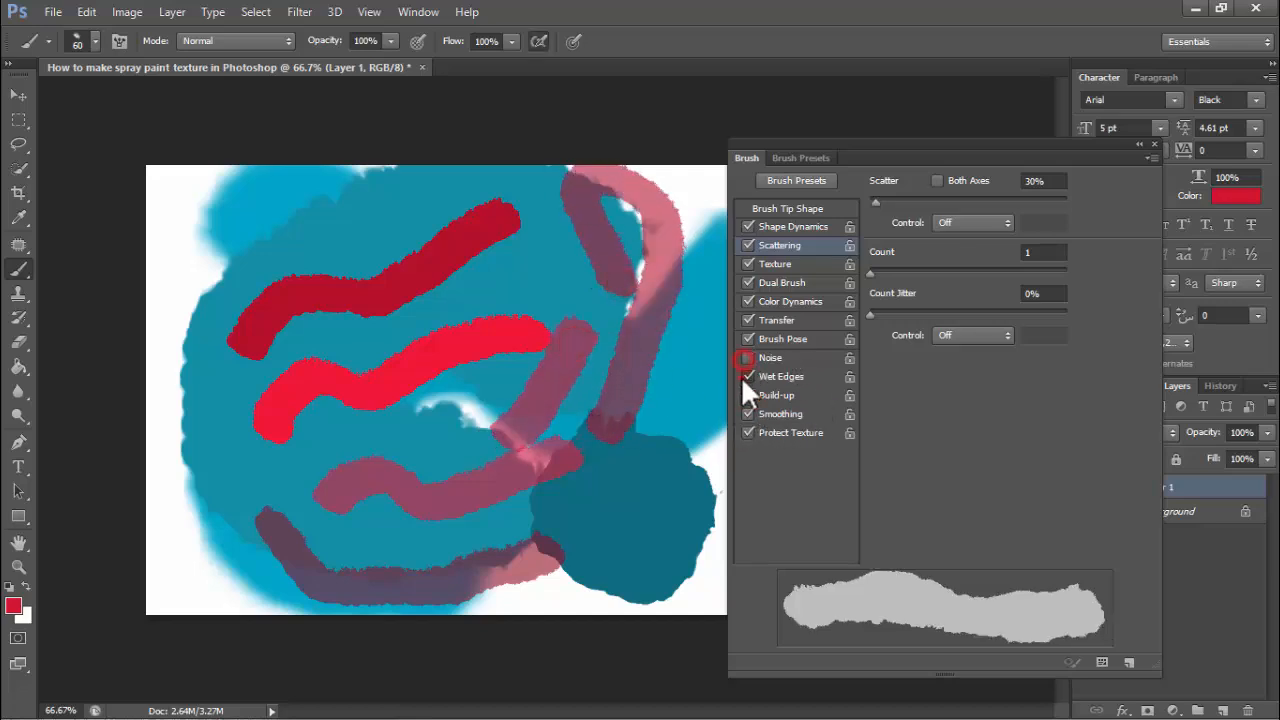
pyautogui.click(747, 376)
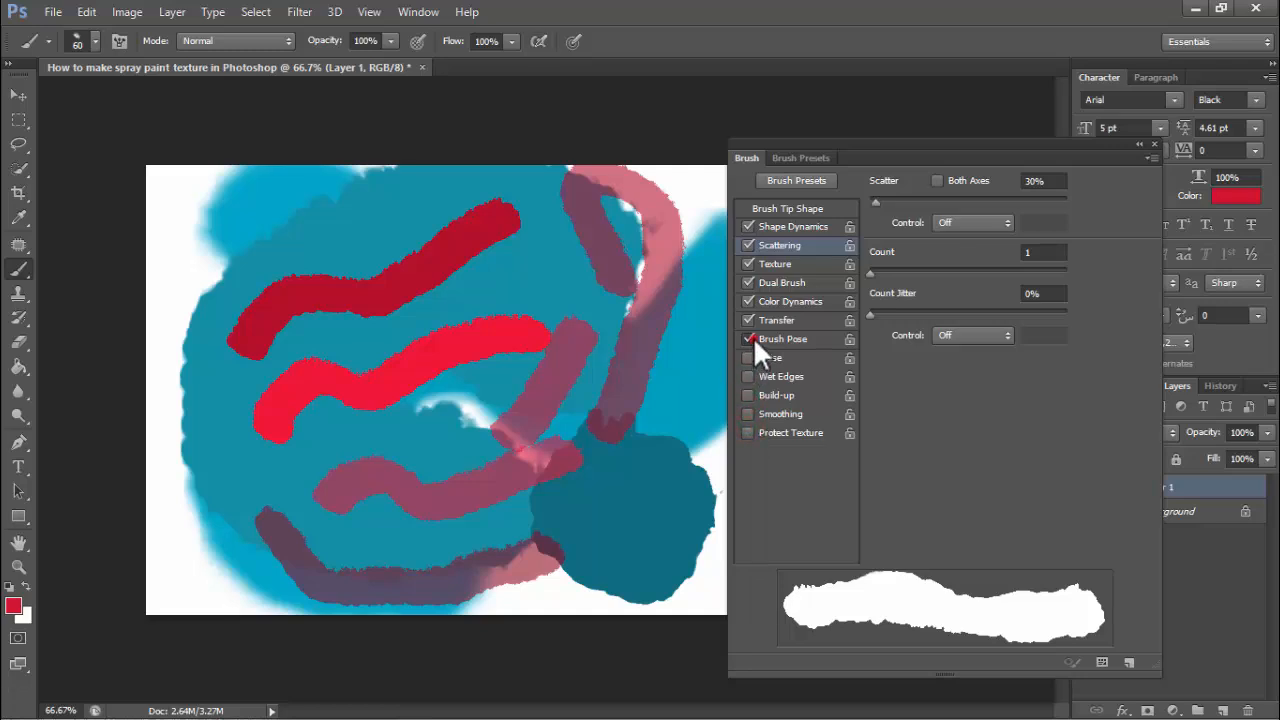
pyautogui.click(749, 283)
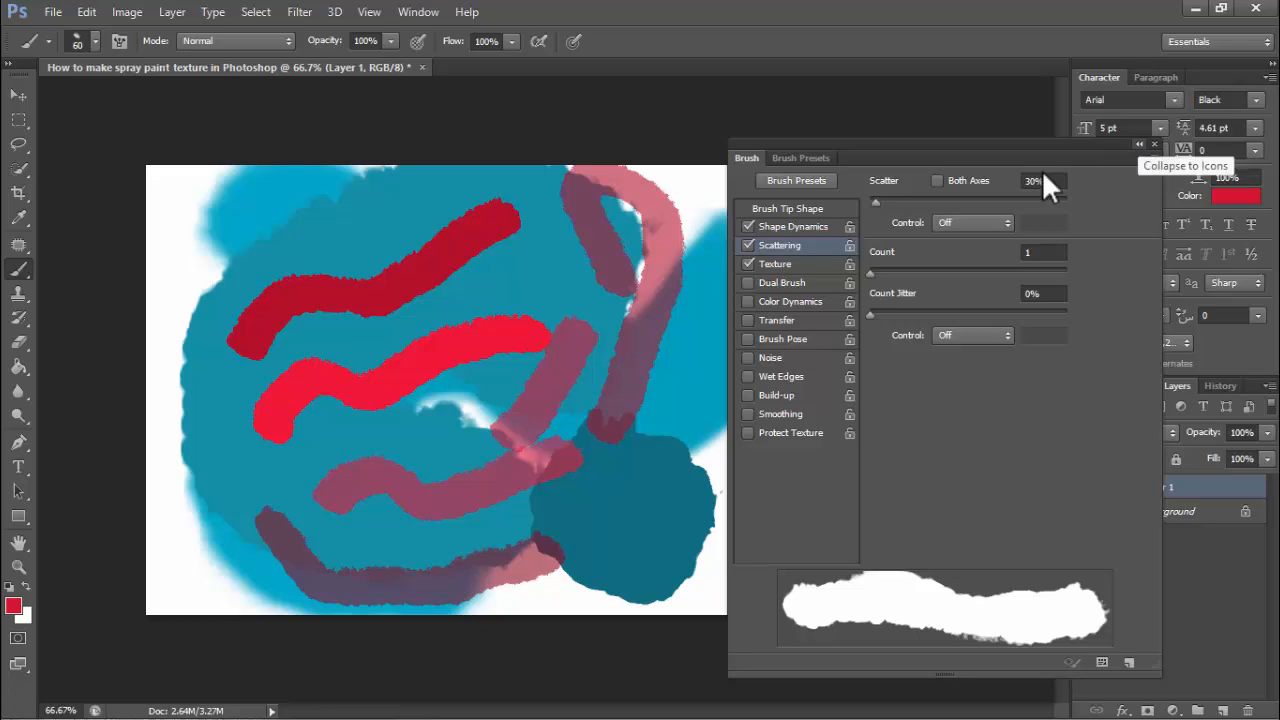
pyautogui.click(749, 263)
pyautogui.click(748, 245)
pyautogui.click(748, 227)
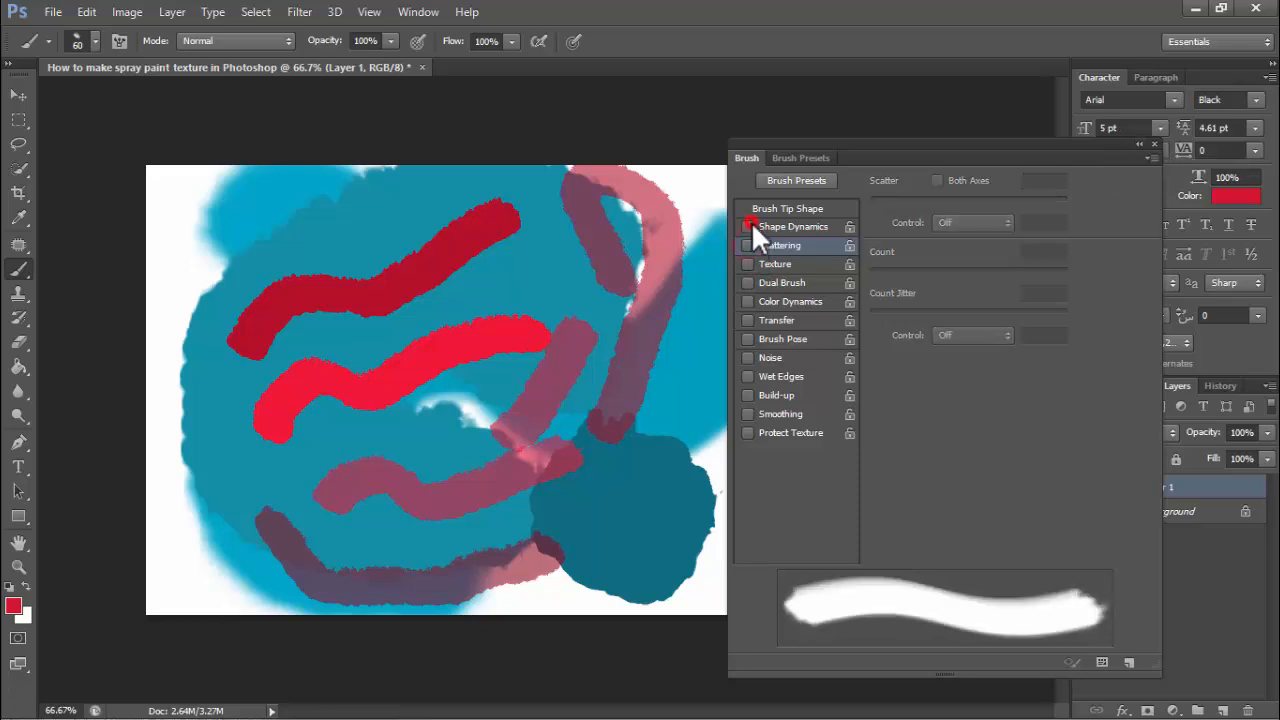
pyautogui.click(1154, 143)
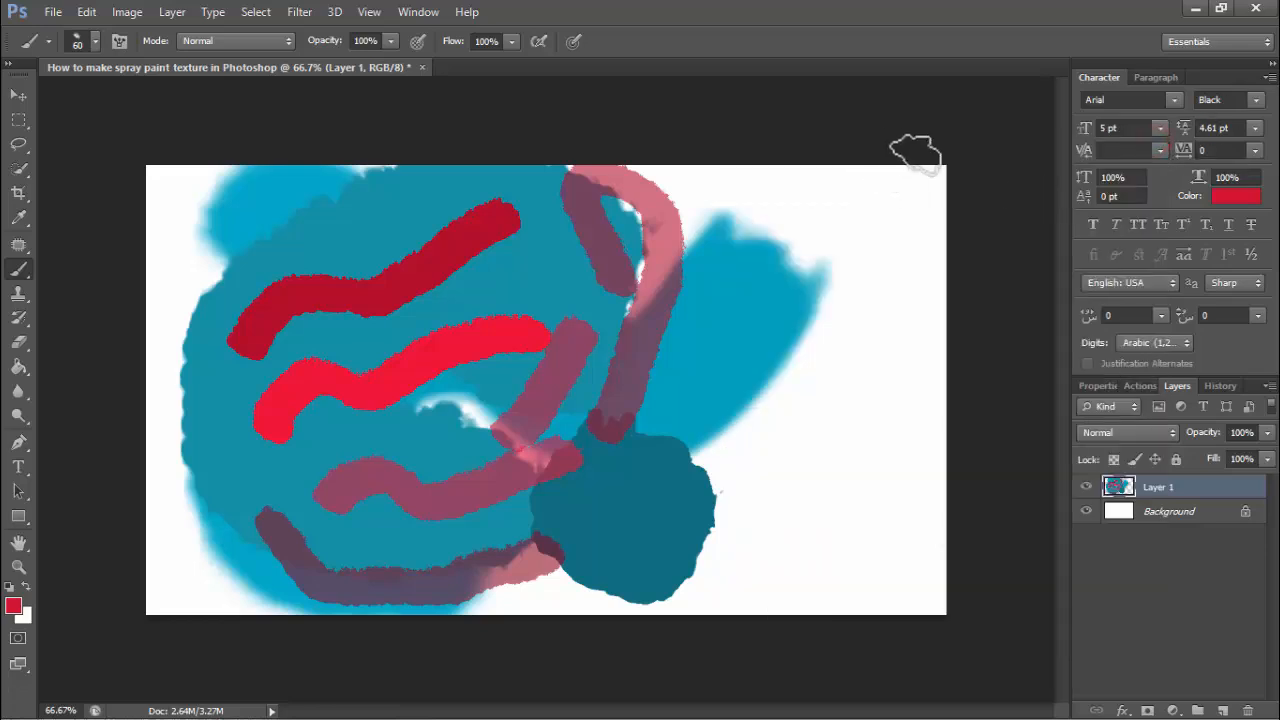
# Start the Oil Paint filter on Layer 1 and set Stylization to 0.1, Cleanliness to 0, Scale to 0.1 and Bristle Detail to 0
pyautogui.click(300, 12)
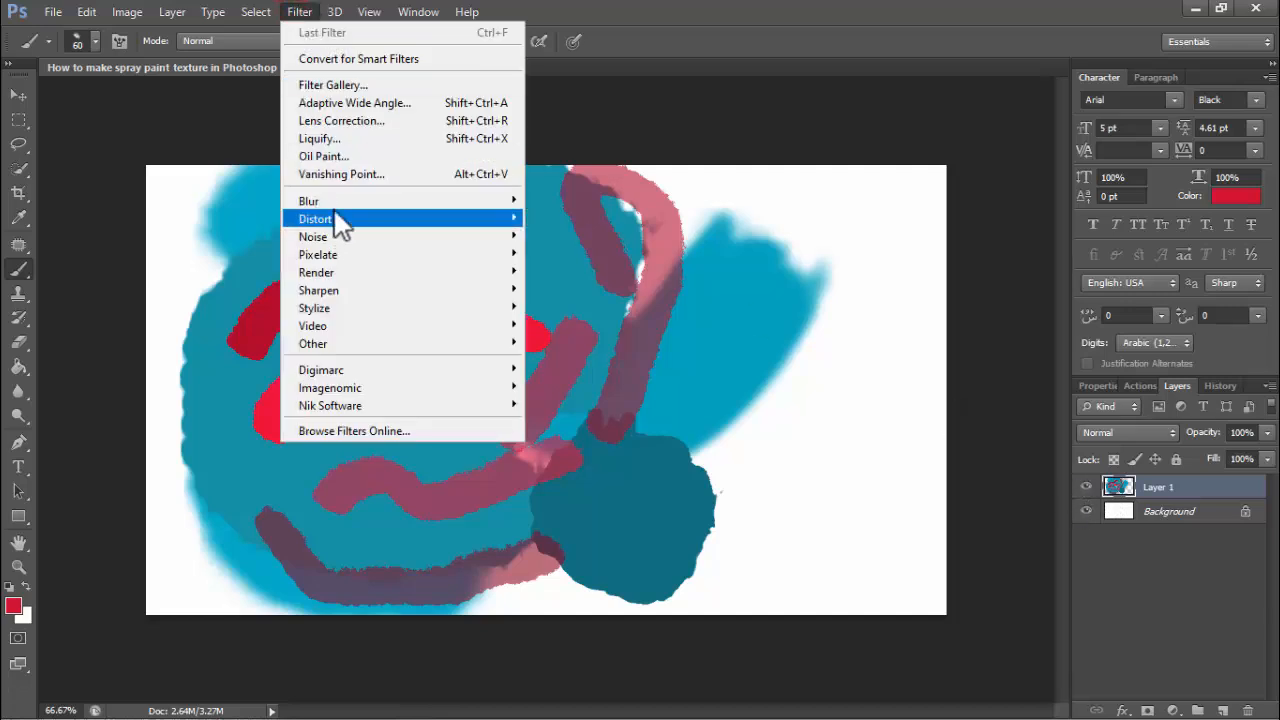
pyautogui.click(355, 155)
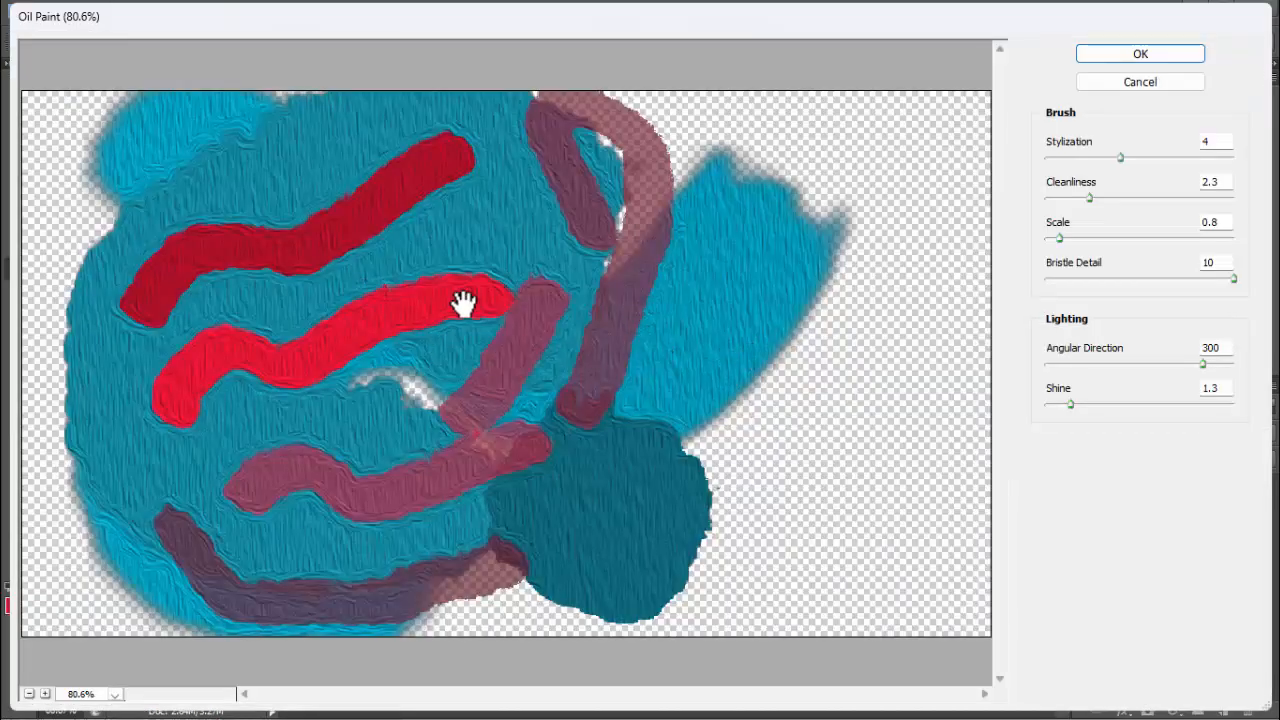
pyautogui.moveTo(1121, 157); pyautogui.dragTo(1046, 152)
pyautogui.moveTo(1085, 196); pyautogui.dragTo(1024, 204)
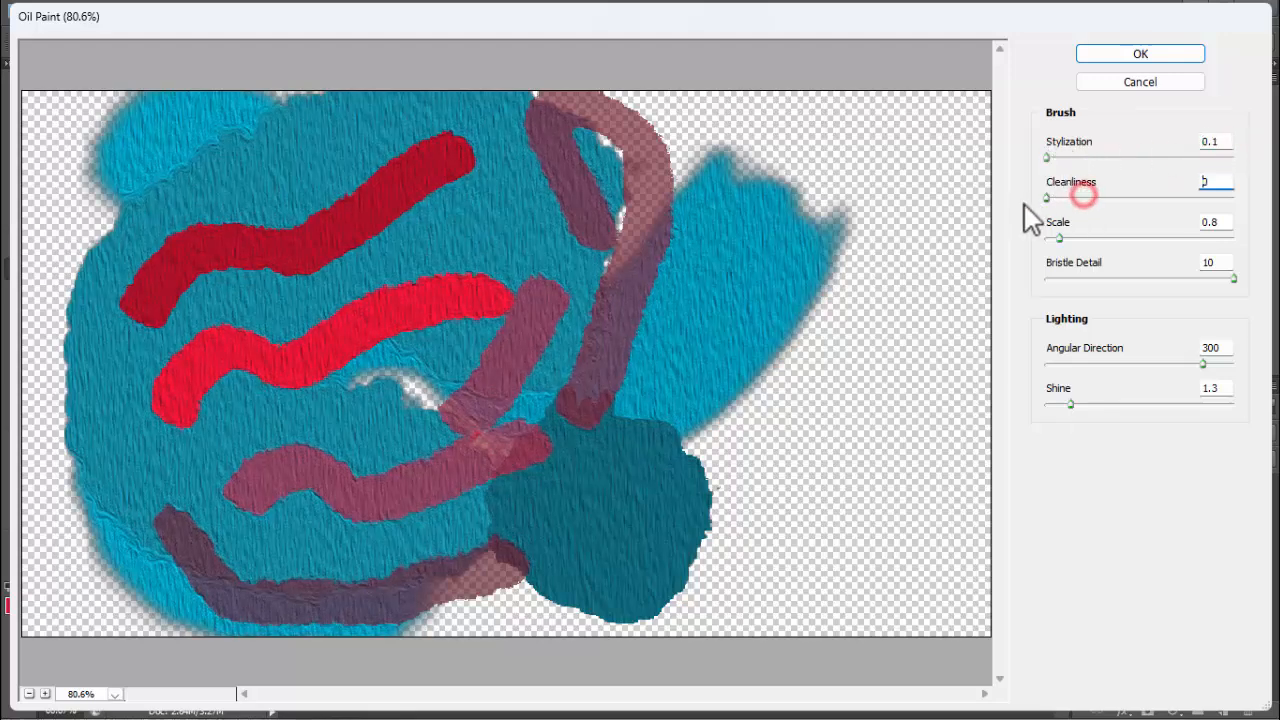
pyautogui.moveTo(1176, 207)
pyautogui.mouseDown()
pyautogui.moveTo(1218, 210)
pyautogui.moveTo(979, 208)
pyautogui.mouseUp()
pyautogui.moveTo(1059, 238); pyautogui.dragTo(997, 240)
pyautogui.moveTo(1235, 280); pyautogui.dragTo(966, 277)
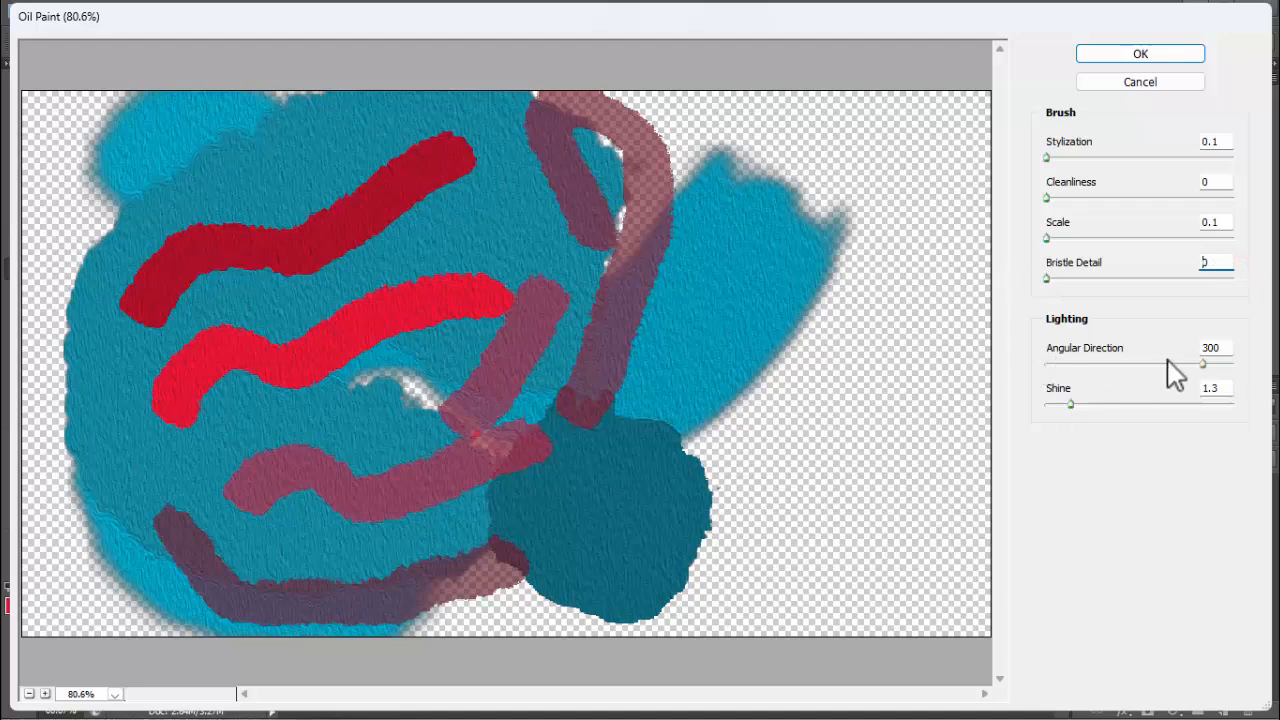
# Adjust the Oil Paint lighting's Angular Direction and Shine, and apply the filter
pyautogui.moveTo(1198, 360); pyautogui.dragTo(1239, 370)
pyautogui.moveTo(1069, 404)
pyautogui.mouseDown()
pyautogui.moveTo(1111, 407)
pyautogui.moveTo(1055, 403)
pyautogui.moveTo(1072, 398)
pyautogui.mouseUp()
pyautogui.click(1128, 54)
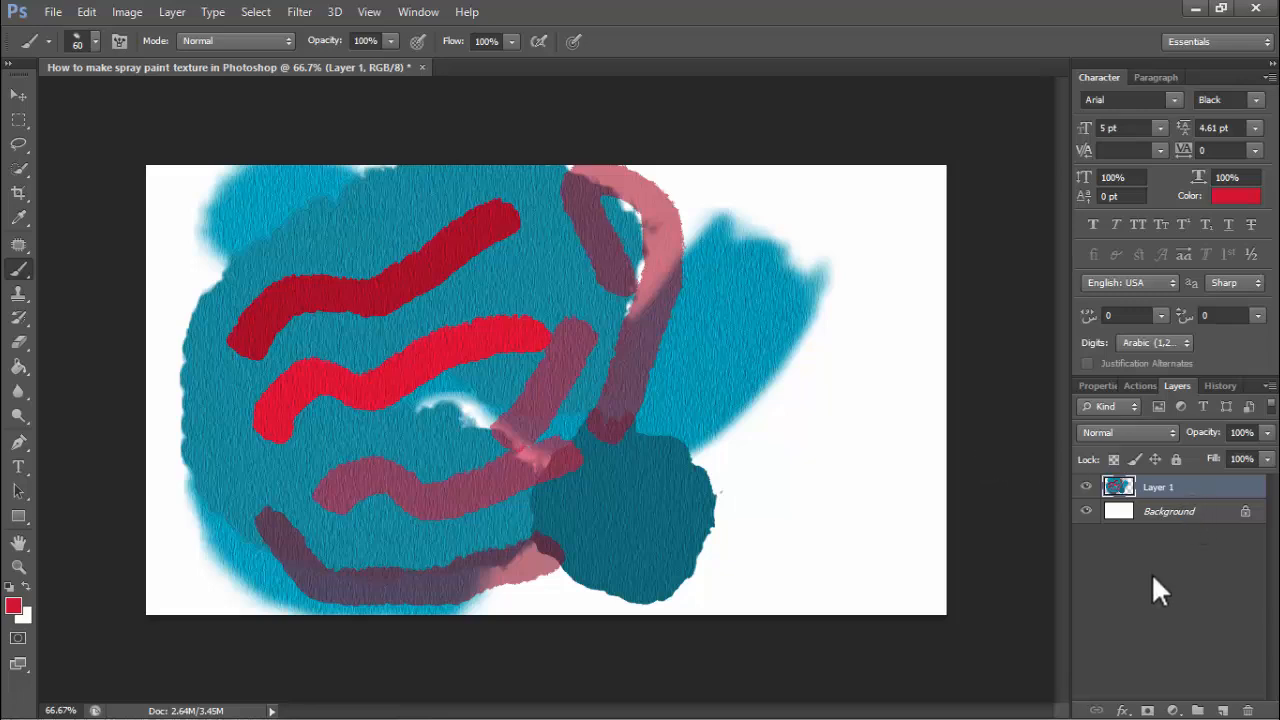
# Add a Pattern Overlay style to Layer 1, move the dialog clear of the painting and show the available patterns
pyautogui.click(1120, 709)
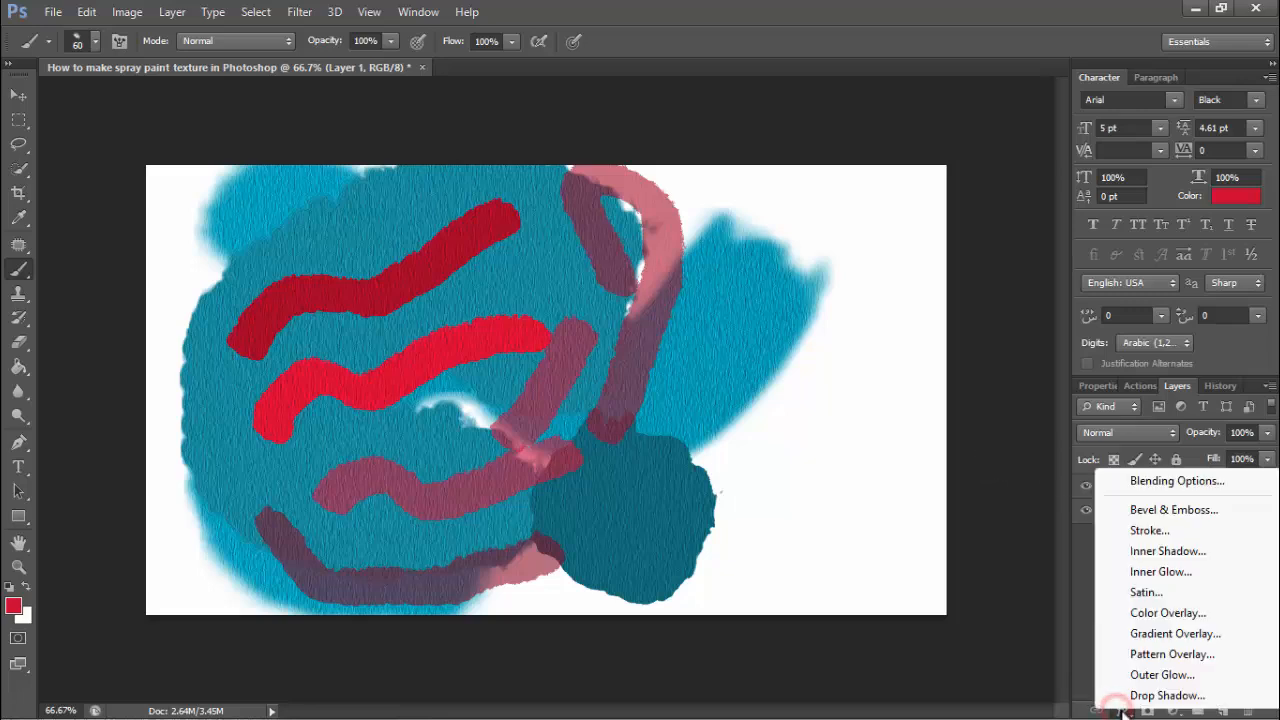
pyautogui.click(1172, 654)
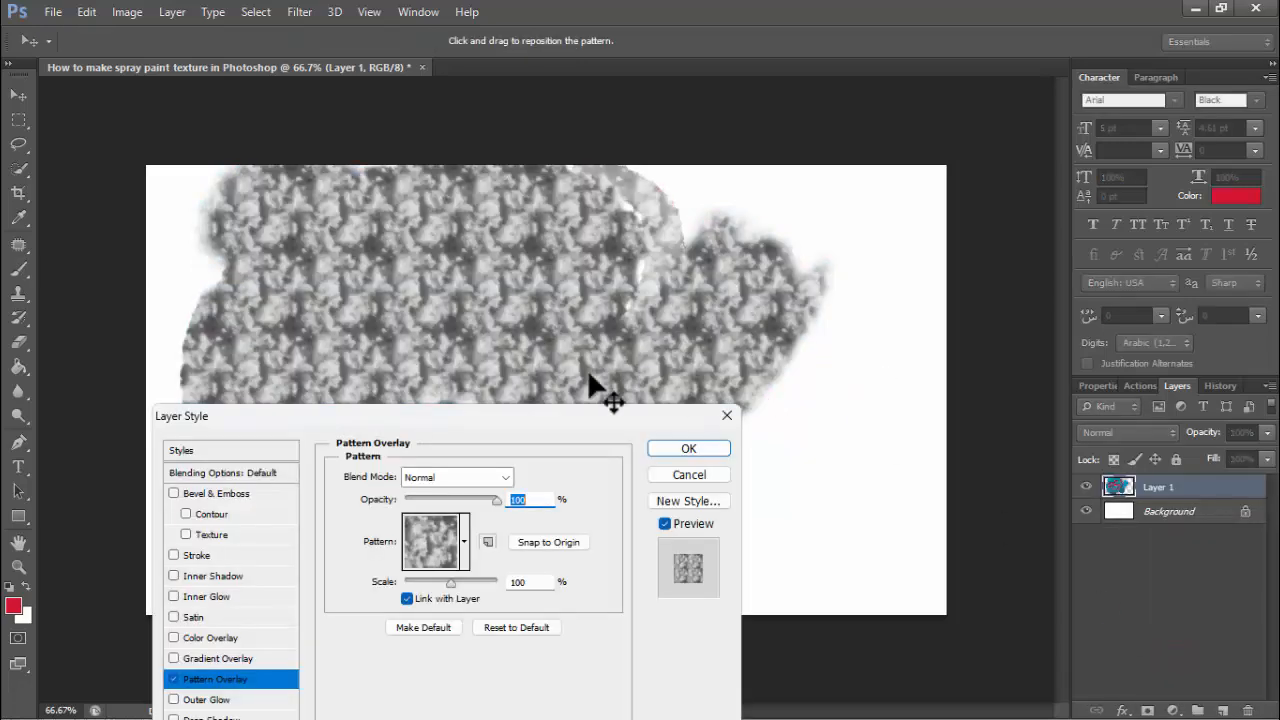
pyautogui.moveTo(512, 421); pyautogui.dragTo(1064, 298)
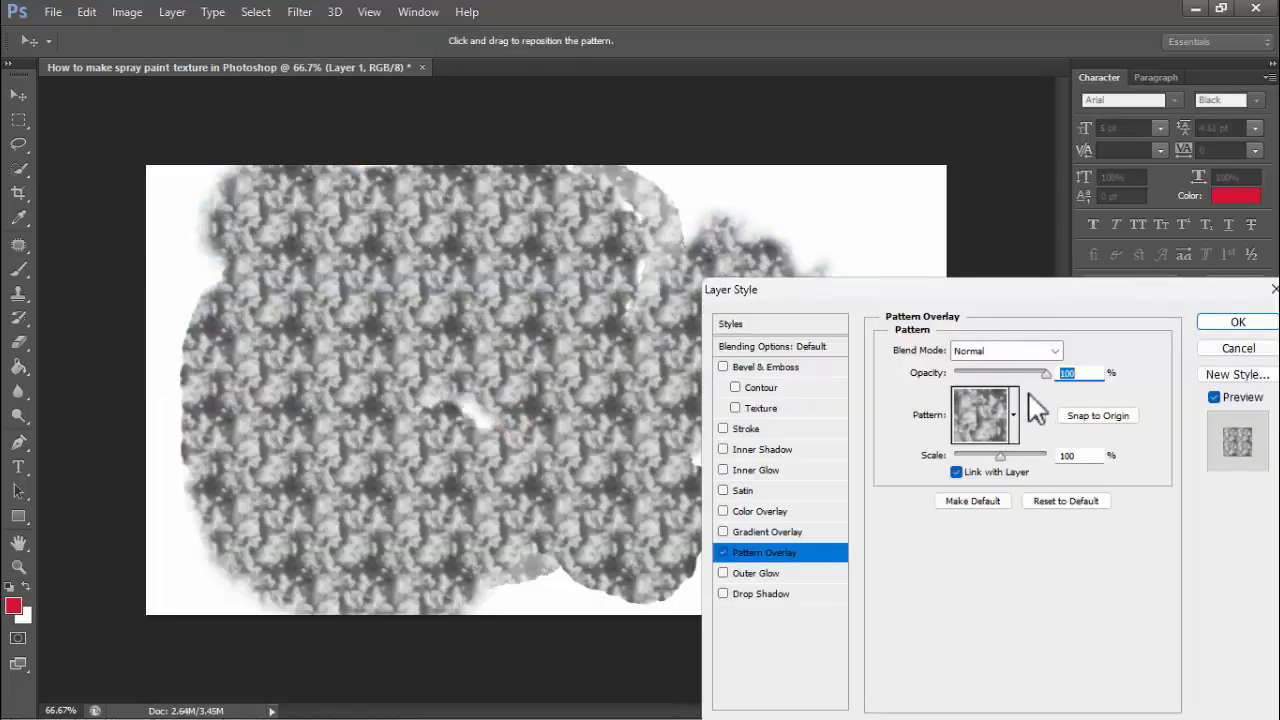
pyautogui.click(998, 423)
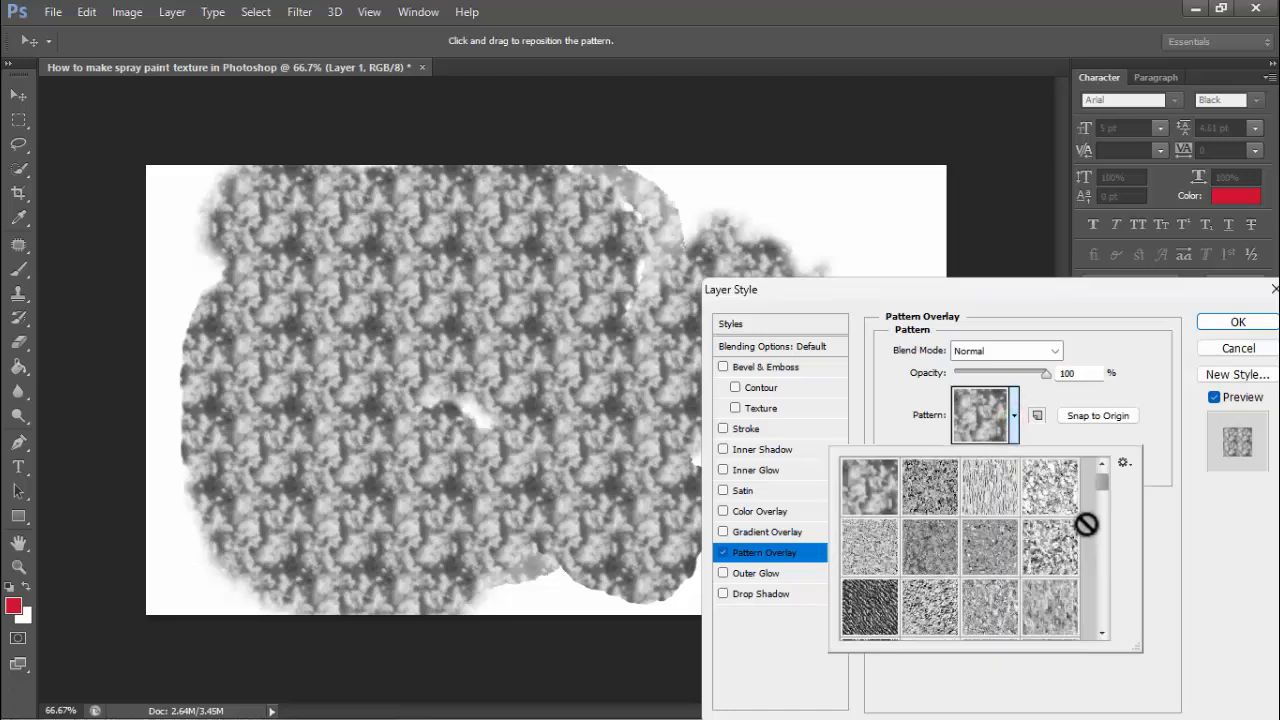
# Browse the overlay's pattern presets and choose the Texture Fill 2 pattern library
pyautogui.moveTo(1103, 478); pyautogui.dragTo(1104, 558)
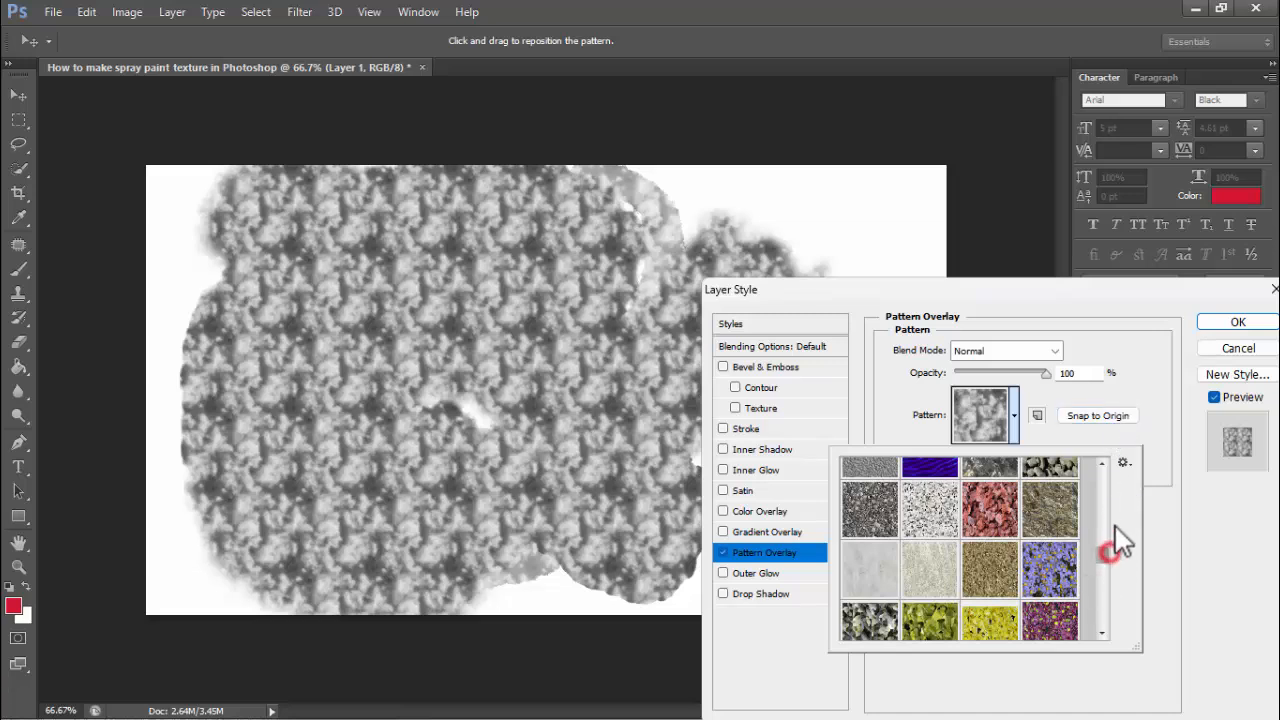
pyautogui.moveTo(1115, 527); pyautogui.dragTo(1135, 510)
pyautogui.click(1126, 462)
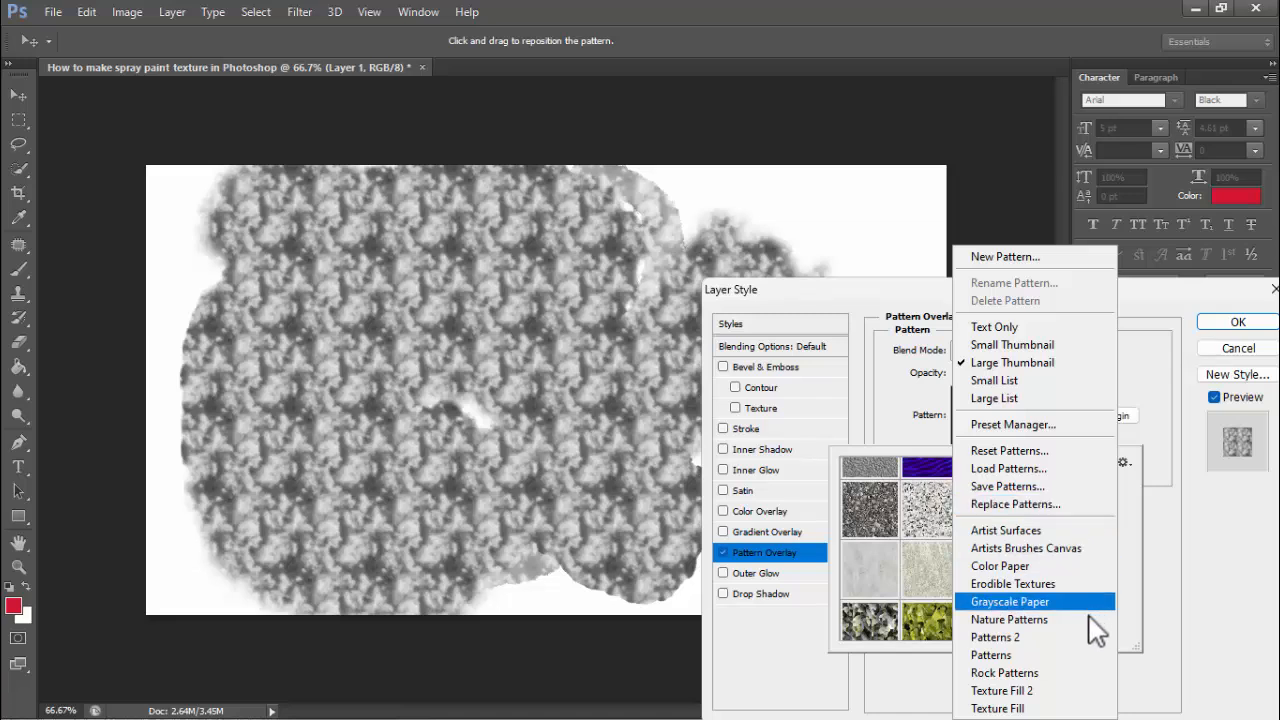
pyautogui.click(1040, 690)
pyautogui.click(737, 288)
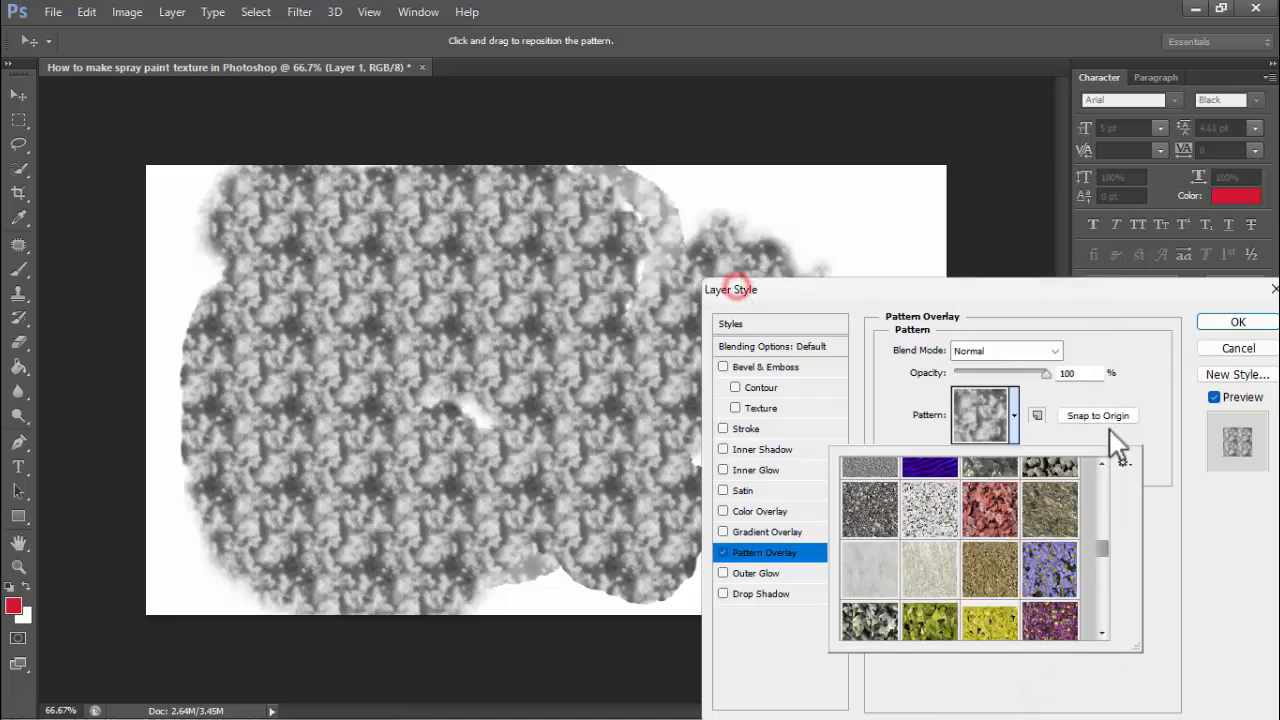
# Try out a series of grayscale texture patterns as the layer's overlay, ending with a high-contrast black-and-white speckled one
pyautogui.click(1102, 556)
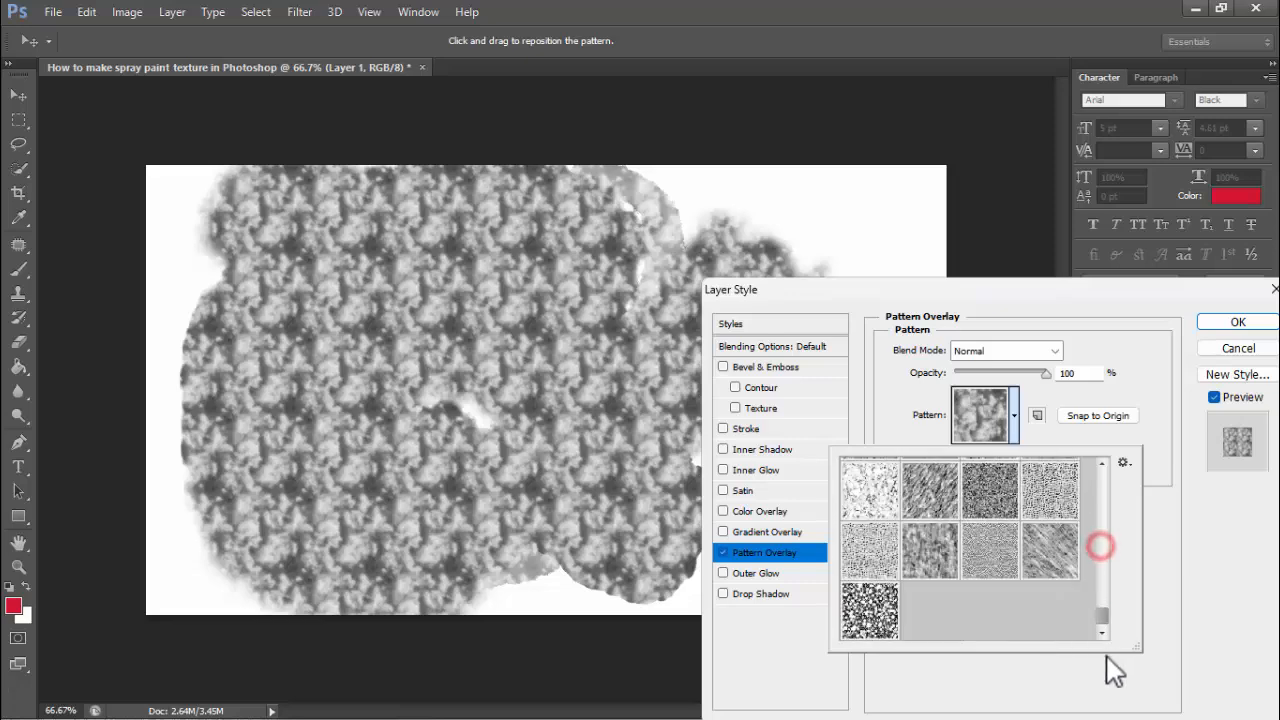
pyautogui.click(1060, 552)
pyautogui.click(988, 568)
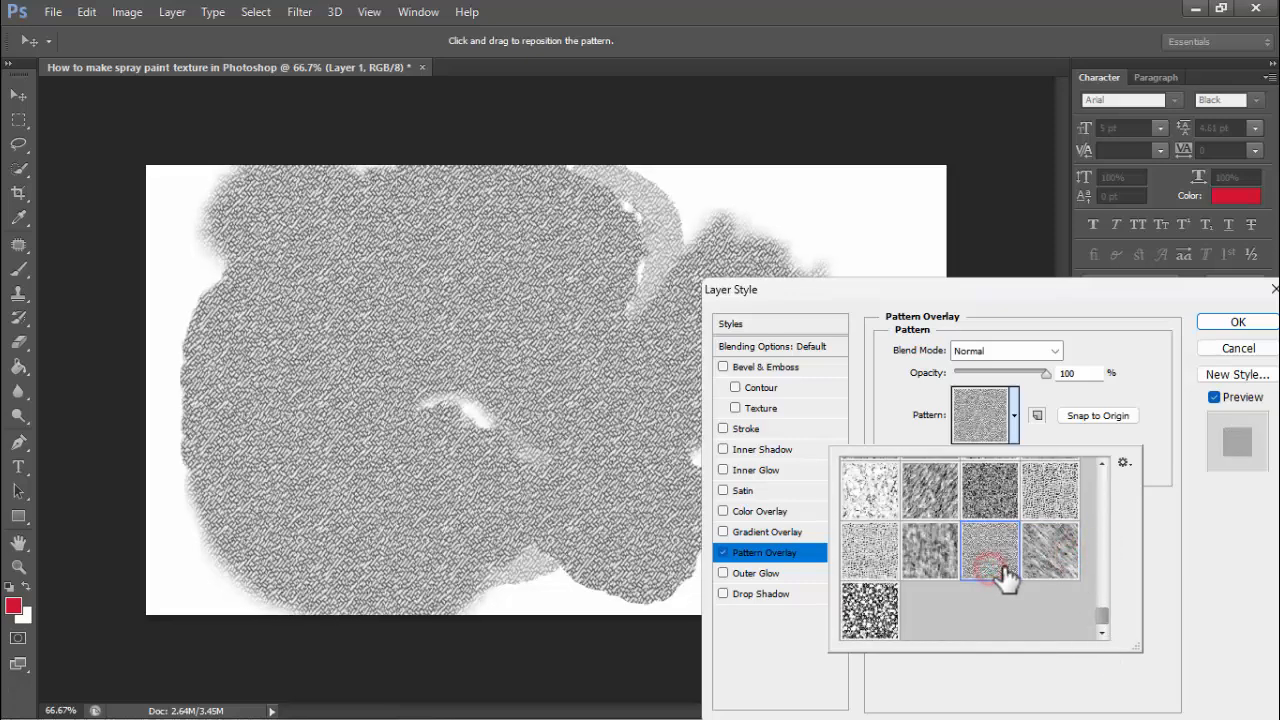
pyautogui.click(928, 566)
pyautogui.click(876, 545)
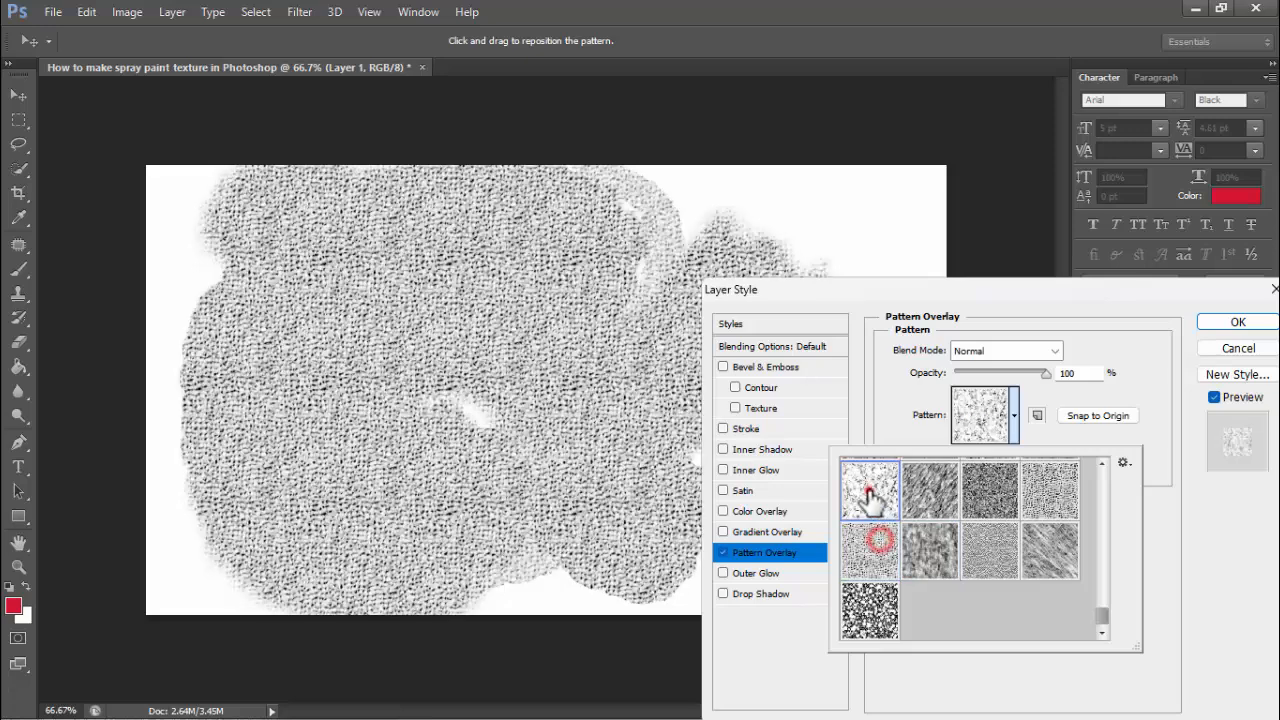
pyautogui.click(878, 478)
pyautogui.click(920, 478)
pyautogui.scroll(3, 995, 545)
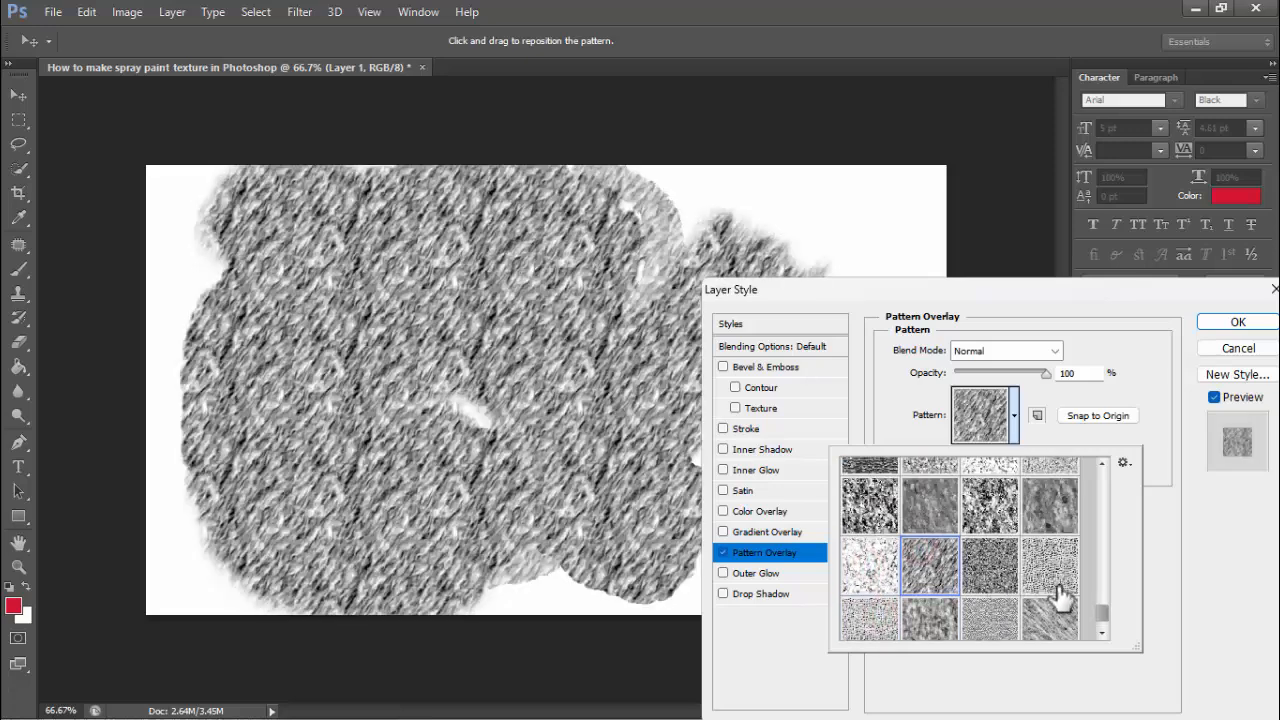
pyautogui.click(1042, 556)
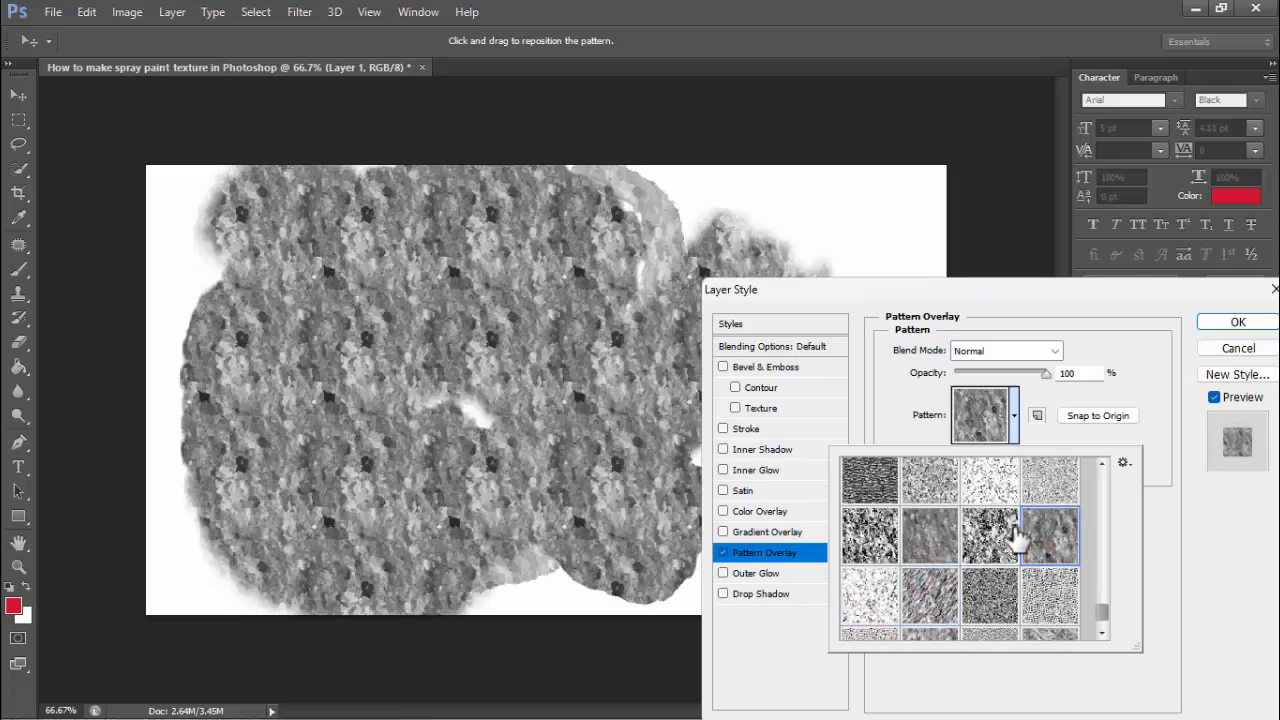
pyautogui.scroll(1, 990, 545)
pyautogui.click(1050, 500)
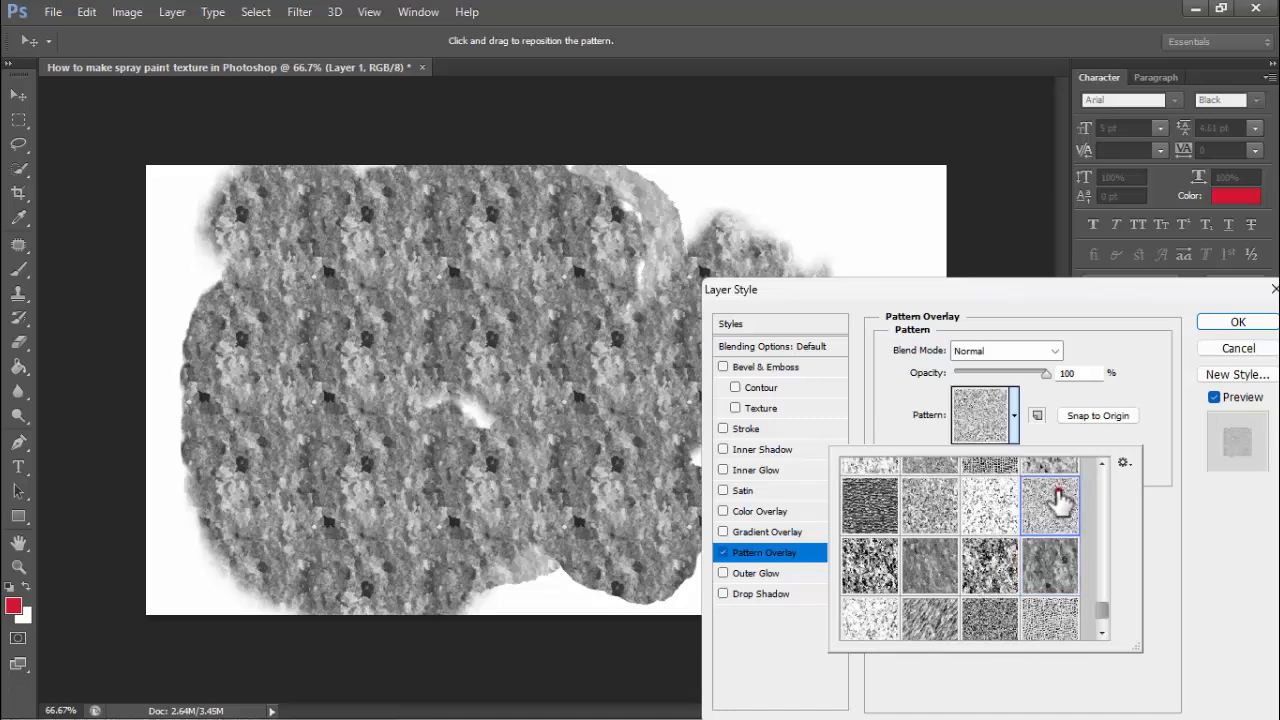
pyautogui.scroll(1, 995, 535)
pyautogui.click(1043, 500)
pyautogui.click(990, 495)
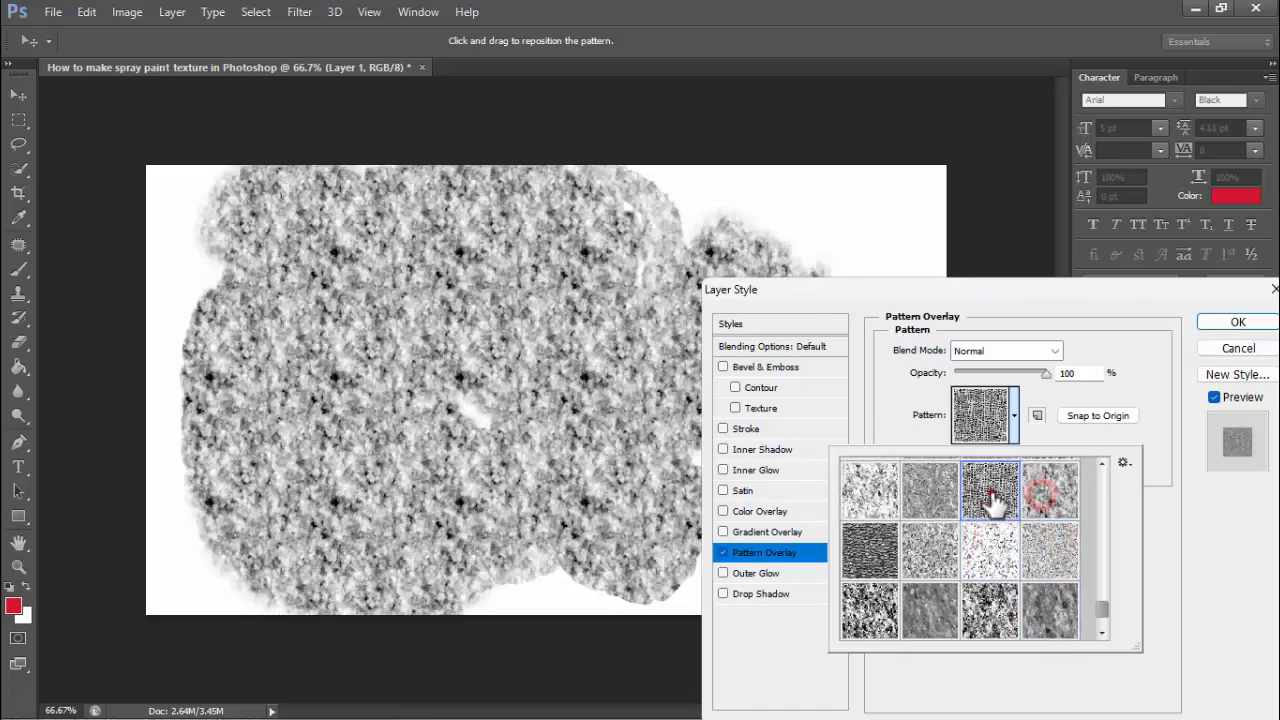
pyautogui.click(932, 482)
pyautogui.click(884, 475)
pyautogui.scroll(3, 990, 530)
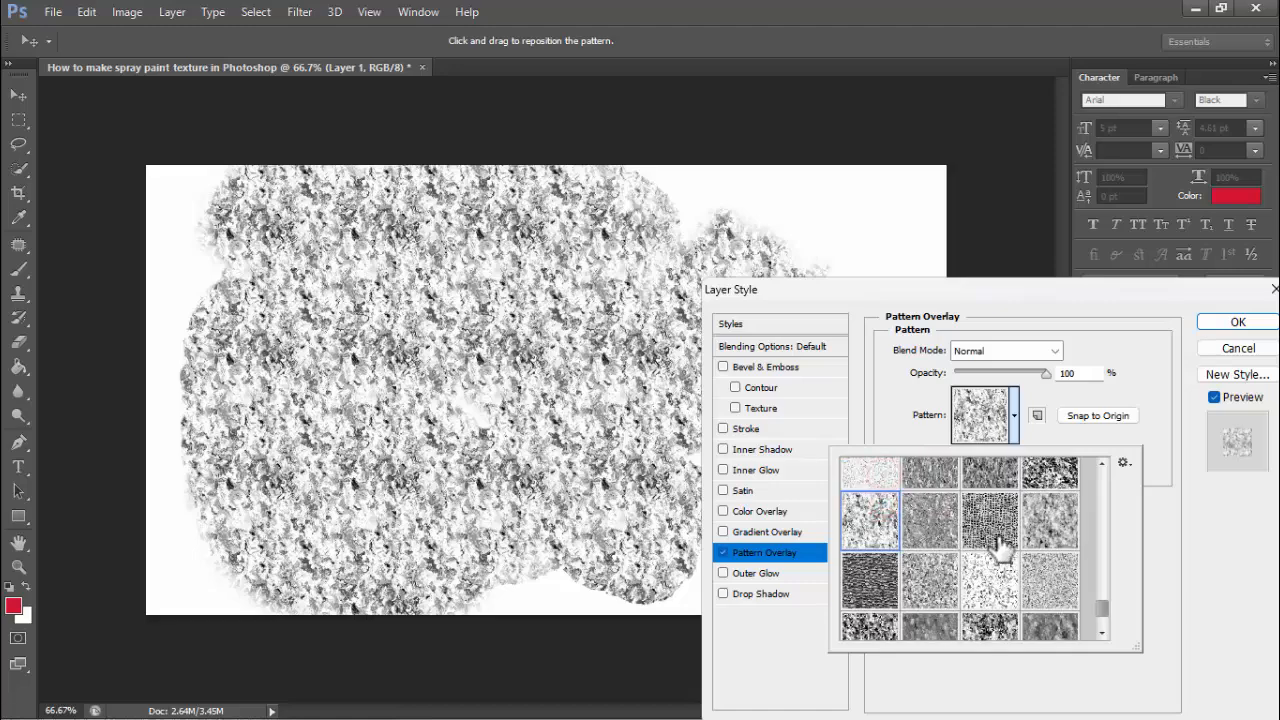
pyautogui.click(1049, 525)
pyautogui.click(872, 522)
pyautogui.scroll(2, 870, 520)
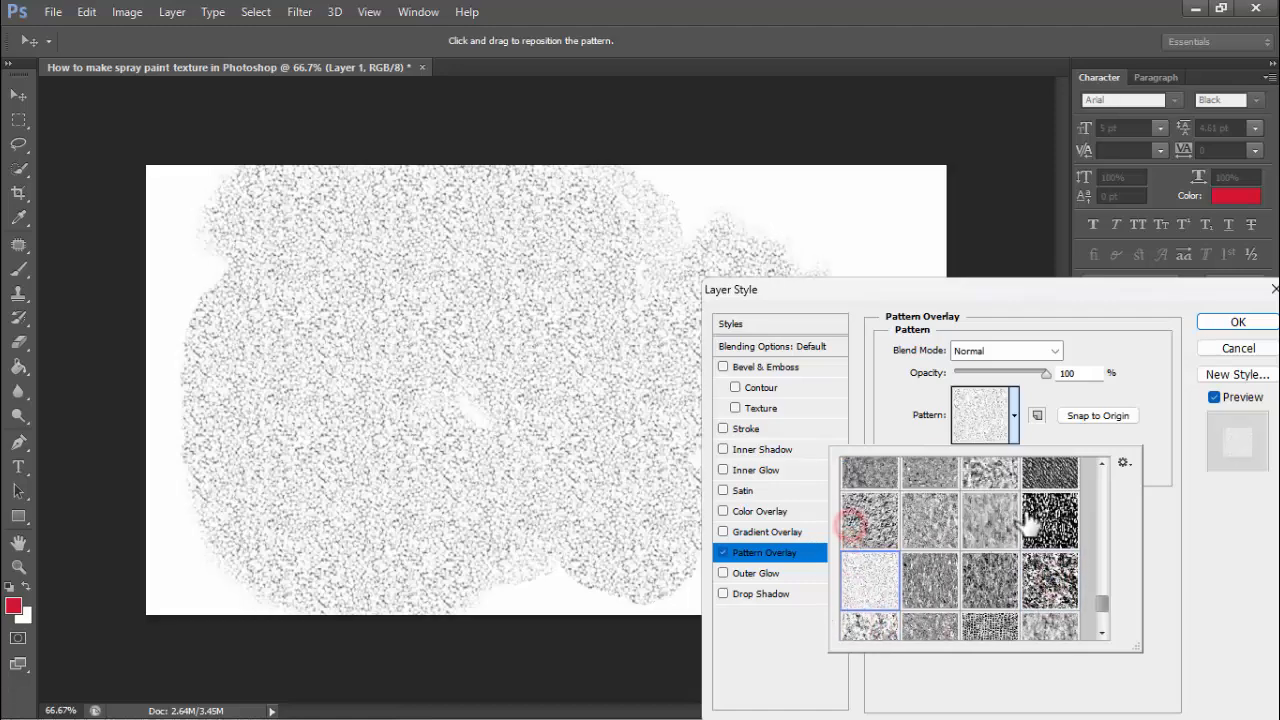
pyautogui.click(1052, 515)
pyautogui.scroll(1, 1030, 535)
pyautogui.click(1042, 485)
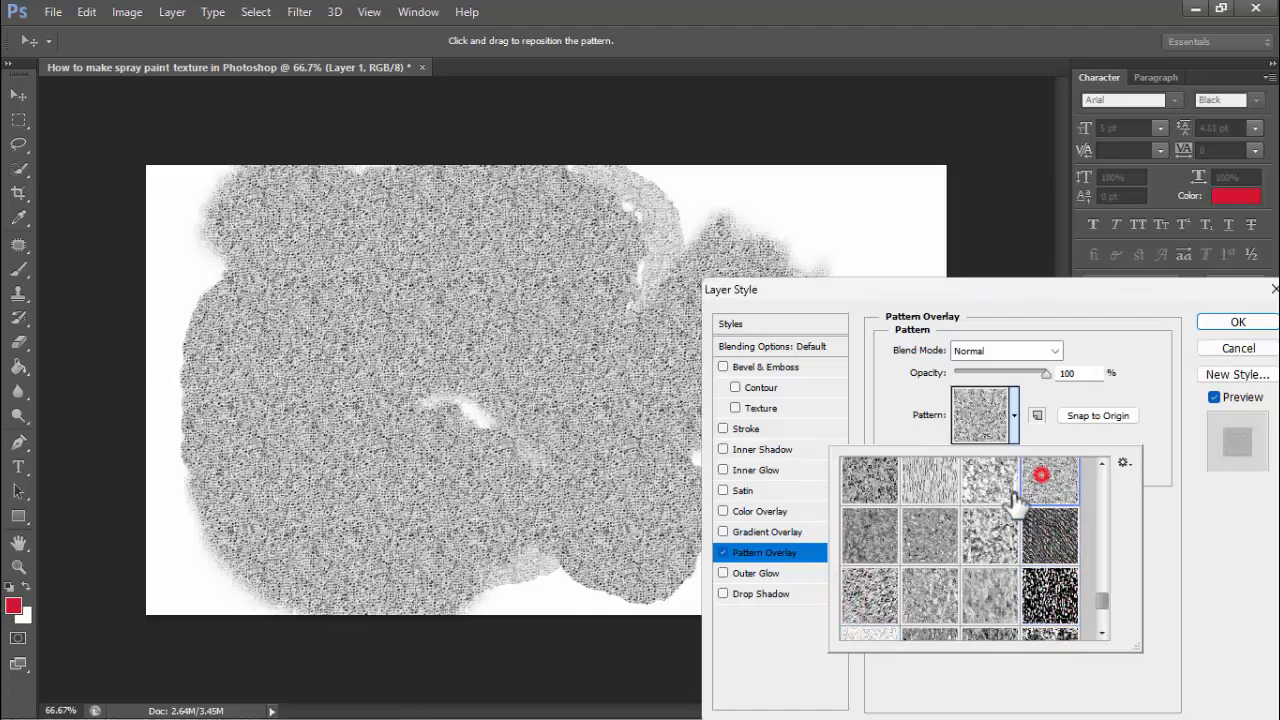
pyautogui.click(925, 488)
pyautogui.scroll(1, 920, 500)
pyautogui.click(1025, 540)
pyautogui.scroll(1, 960, 585)
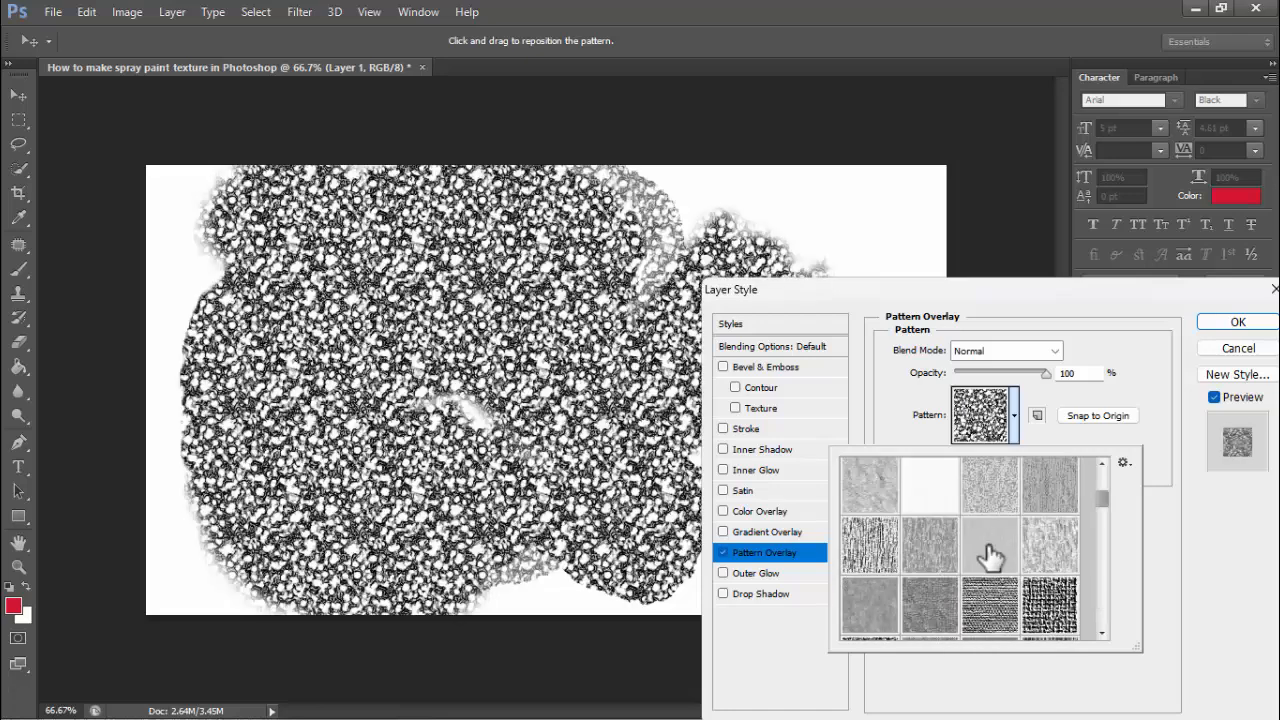
# Return to the first pattern presets, open the dialog for loading patterns from a file and cancel it
pyautogui.moveTo(1103, 501); pyautogui.dragTo(1104, 484)
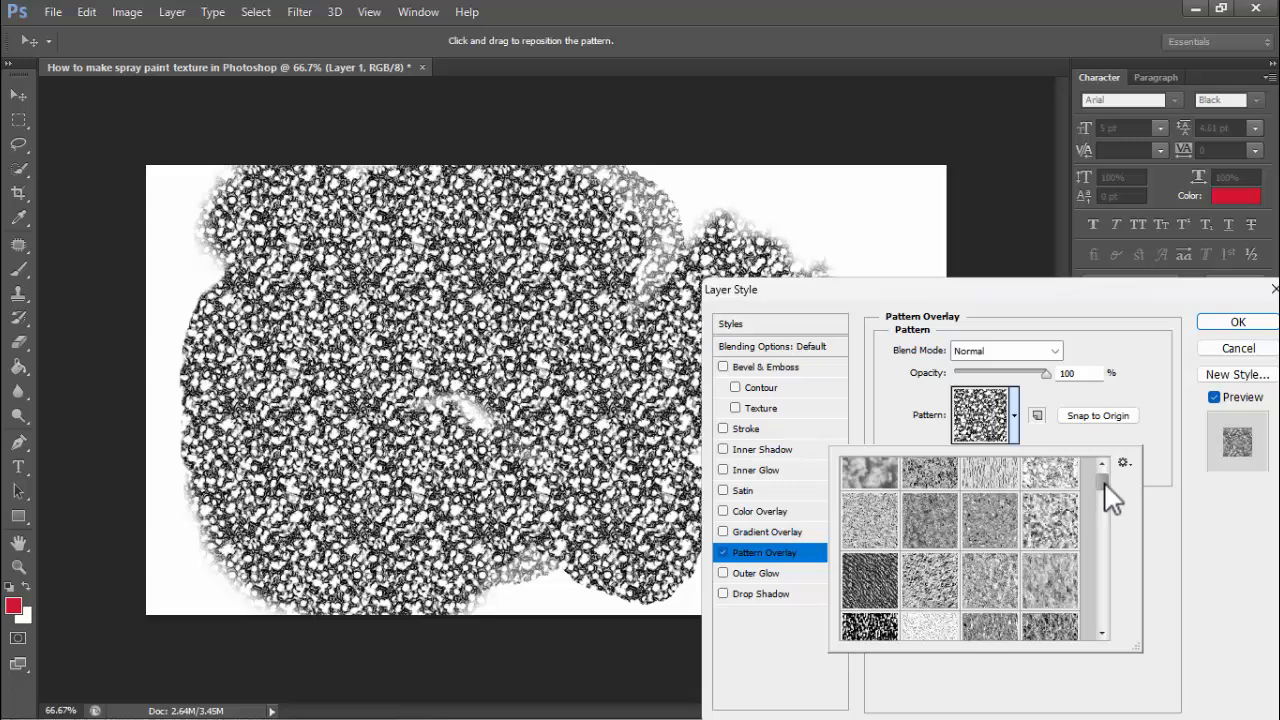
pyautogui.scroll(1, 1092, 476)
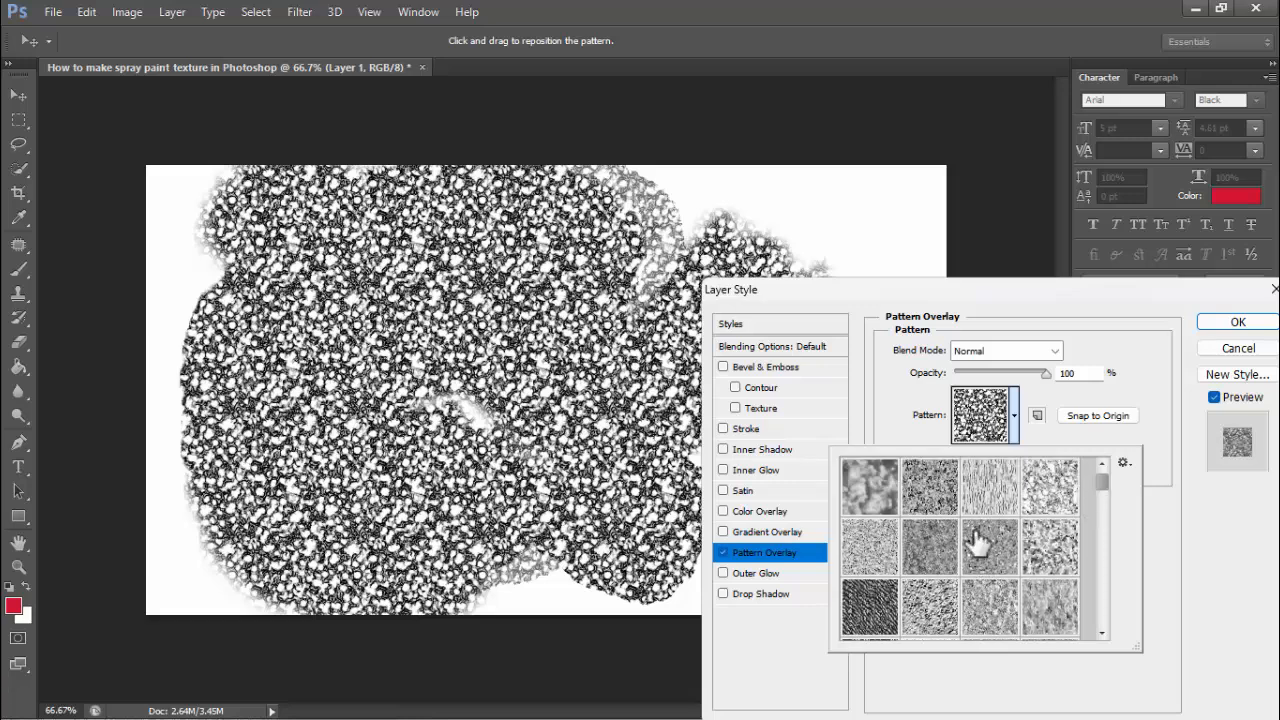
pyautogui.click(1123, 461)
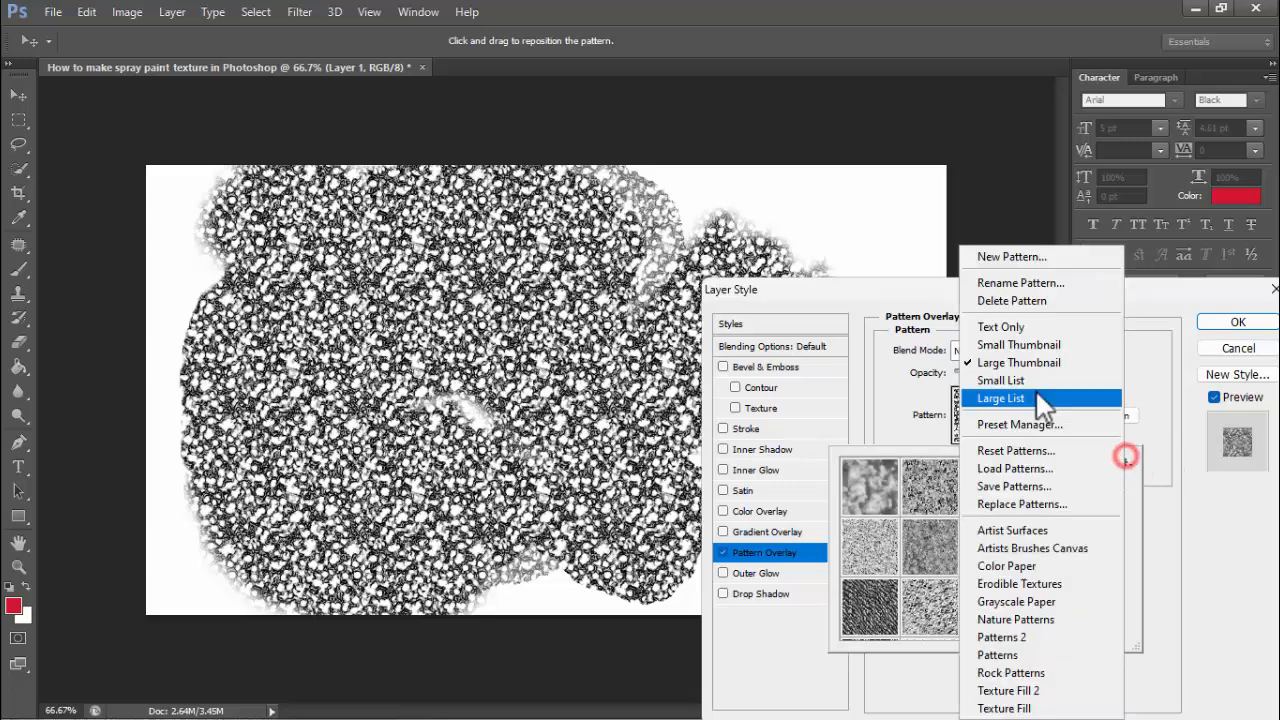
pyautogui.click(1012, 467)
pyautogui.click(757, 340)
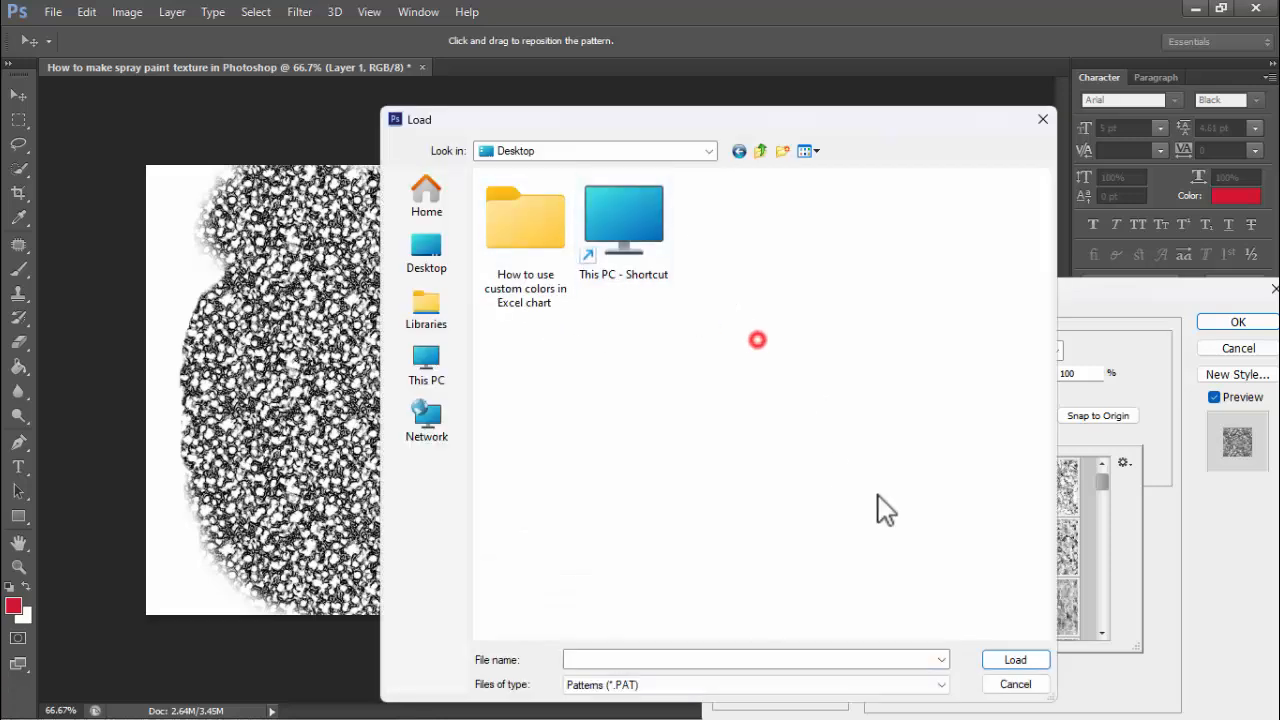
pyautogui.click(1015, 684)
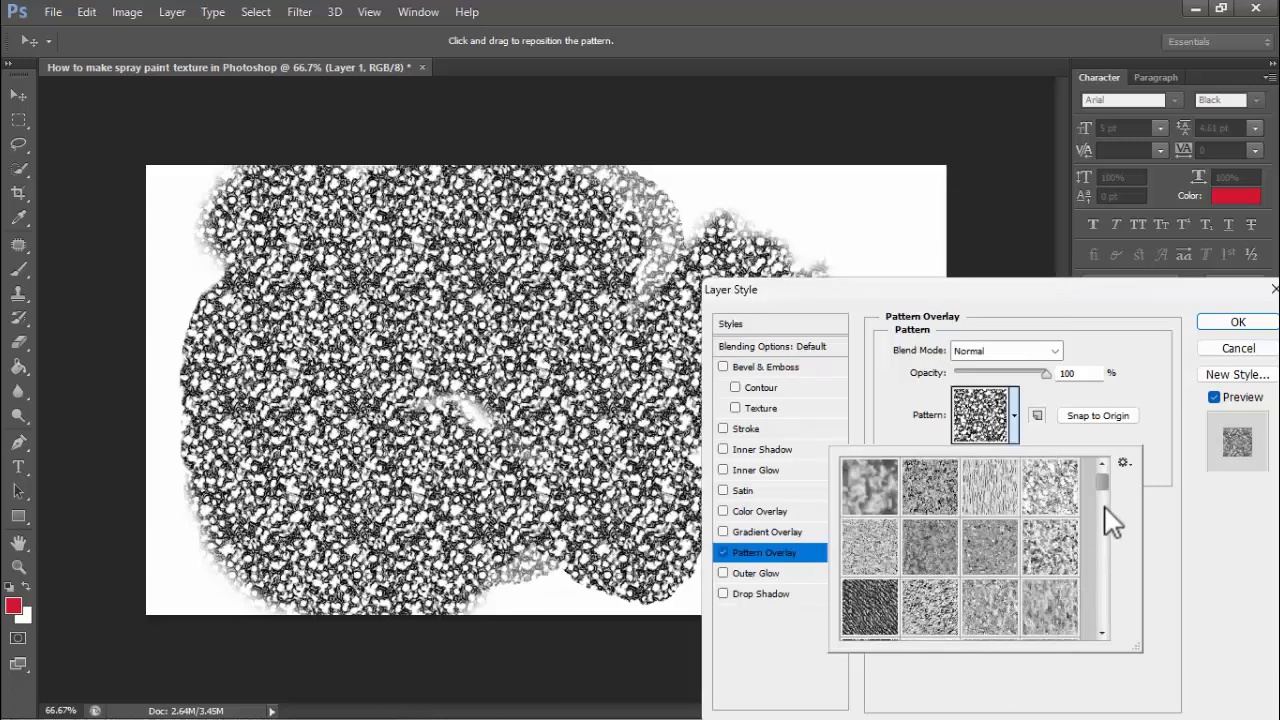
# Browse the remaining pattern presets and cancel the Pattern Overlay style
pyautogui.scroll(-5, 1112, 538)
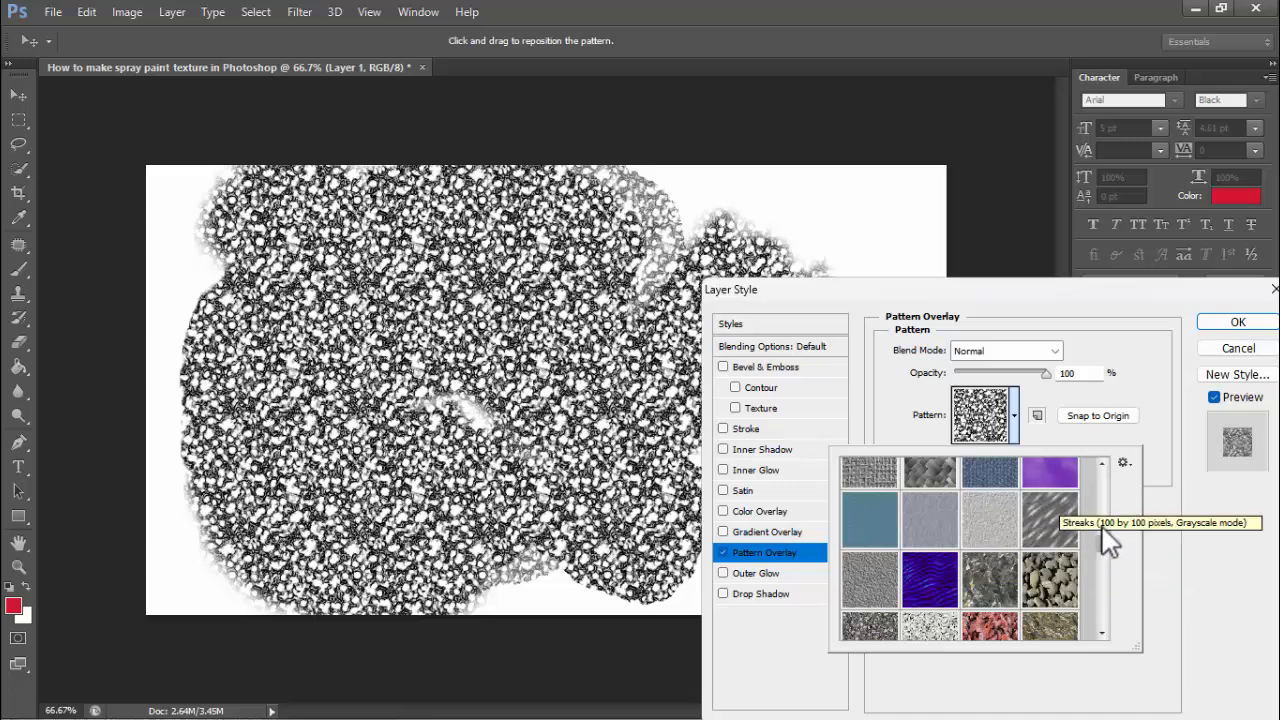
pyautogui.moveTo(1100, 545); pyautogui.dragTo(1125, 628)
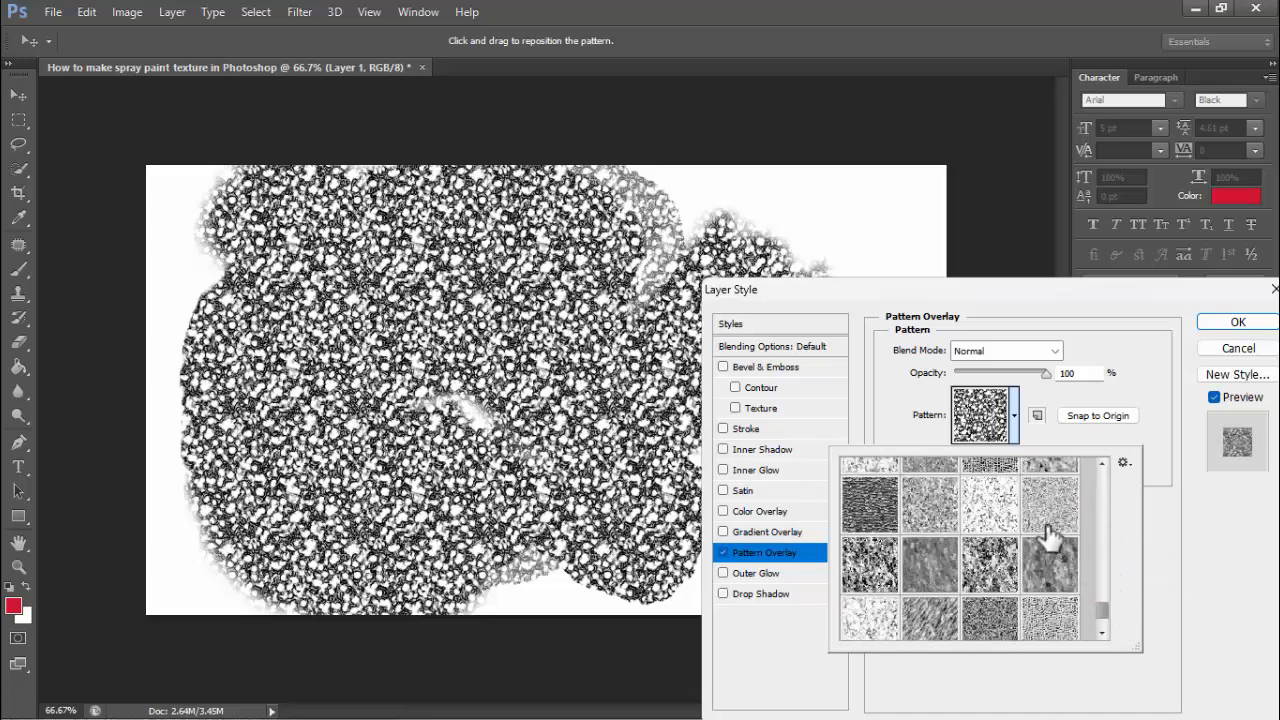
pyautogui.click(1236, 348)
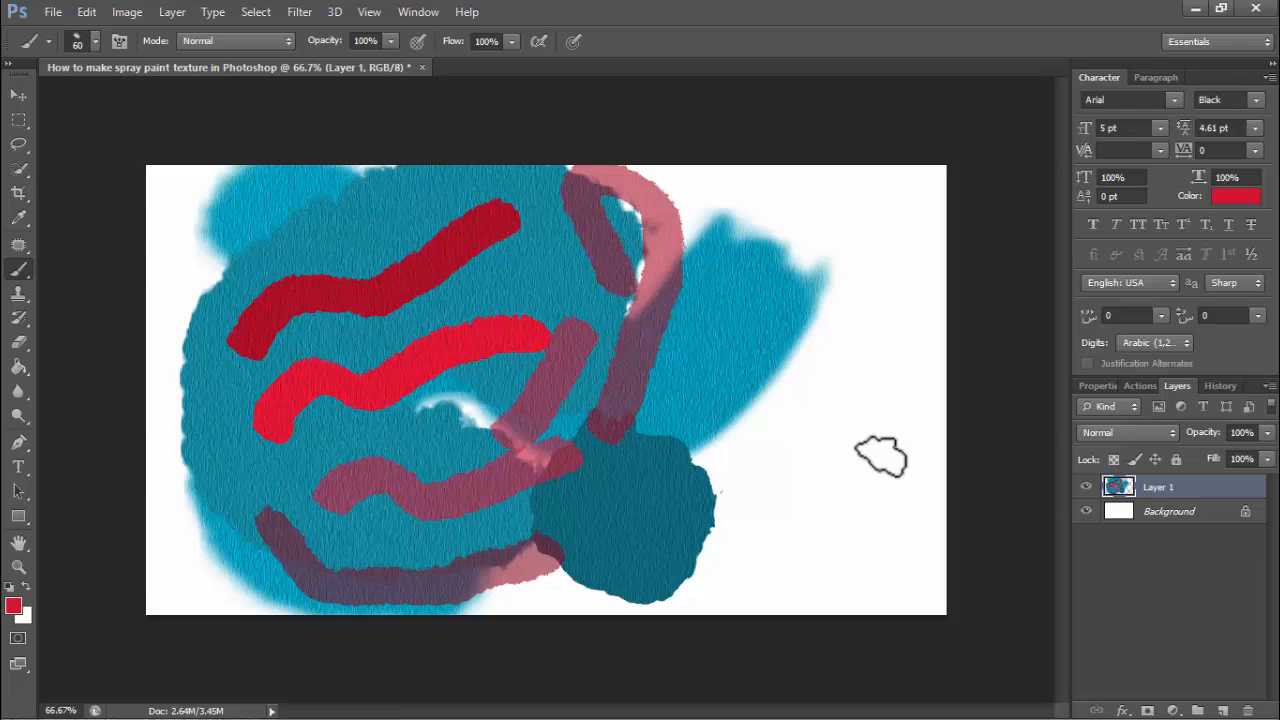
# Sharpen Layer 1 with Unsharp Mask at an Amount of 43% and a Radius of 259.3 pixels
pyautogui.click(299, 12)
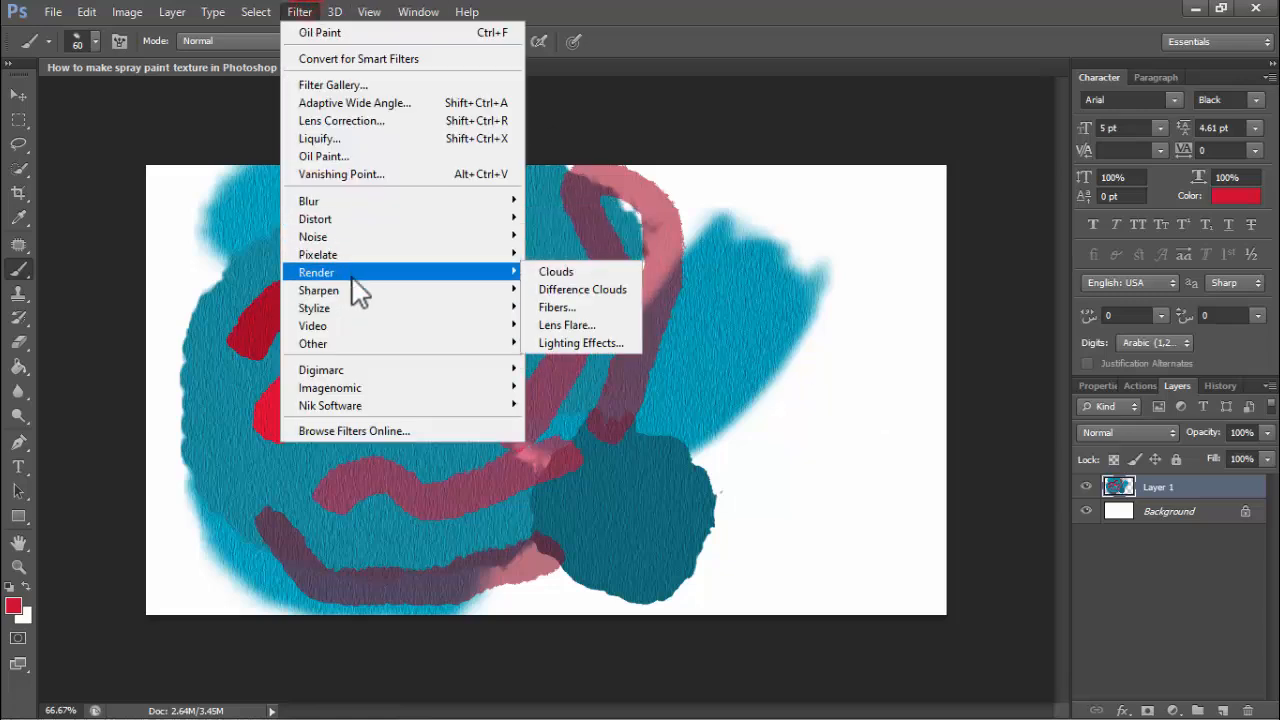
pyautogui.moveTo(340, 293)
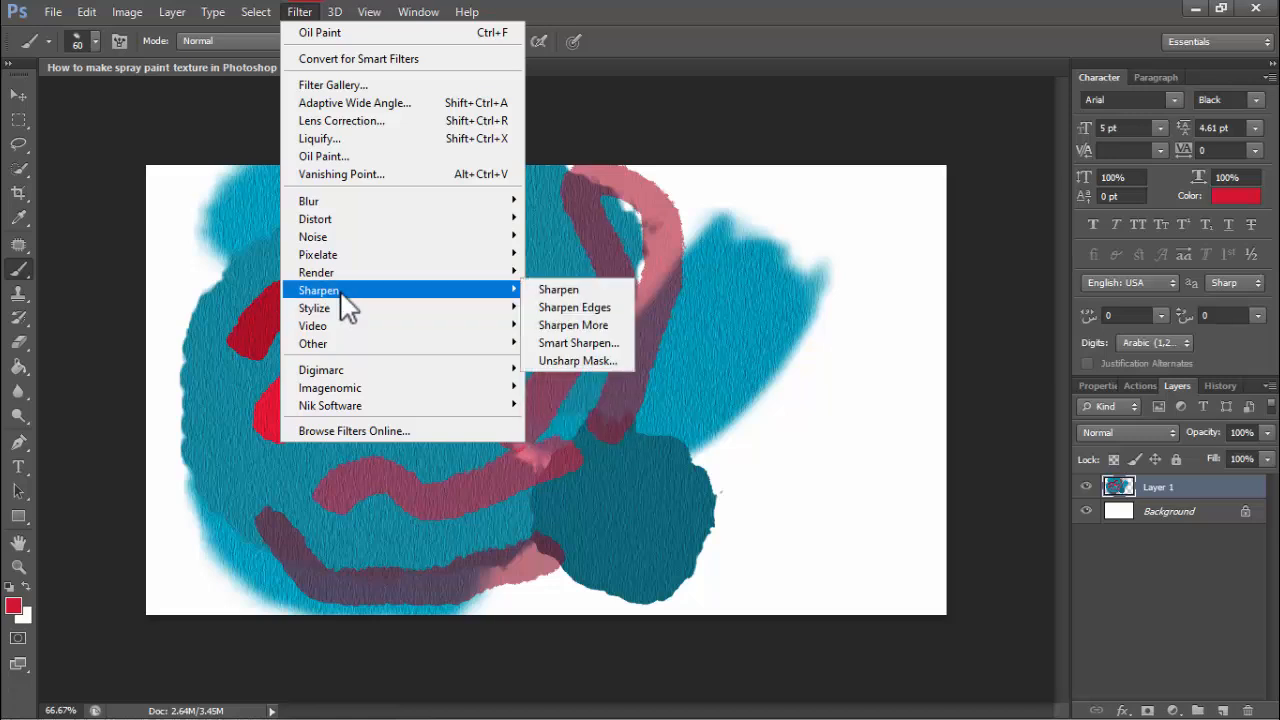
pyautogui.click(565, 358)
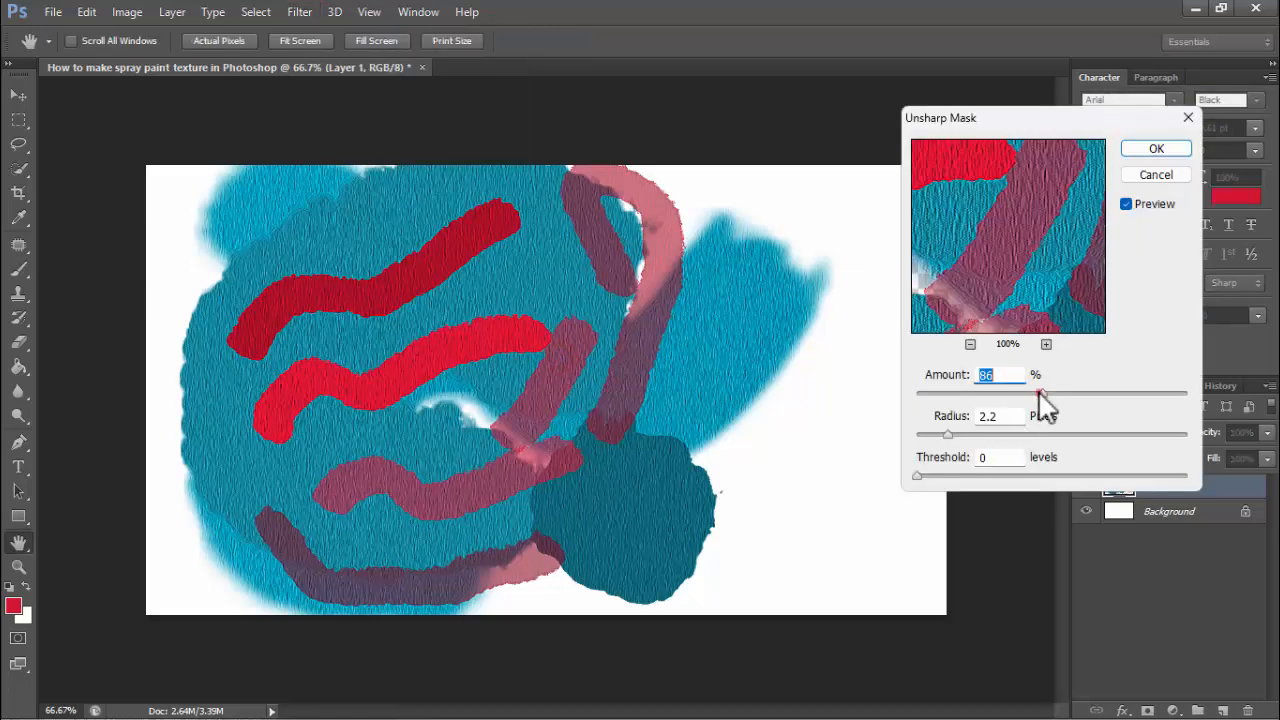
pyautogui.moveTo(1040, 393); pyautogui.dragTo(979, 394)
pyautogui.moveTo(947, 434); pyautogui.dragTo(1143, 434)
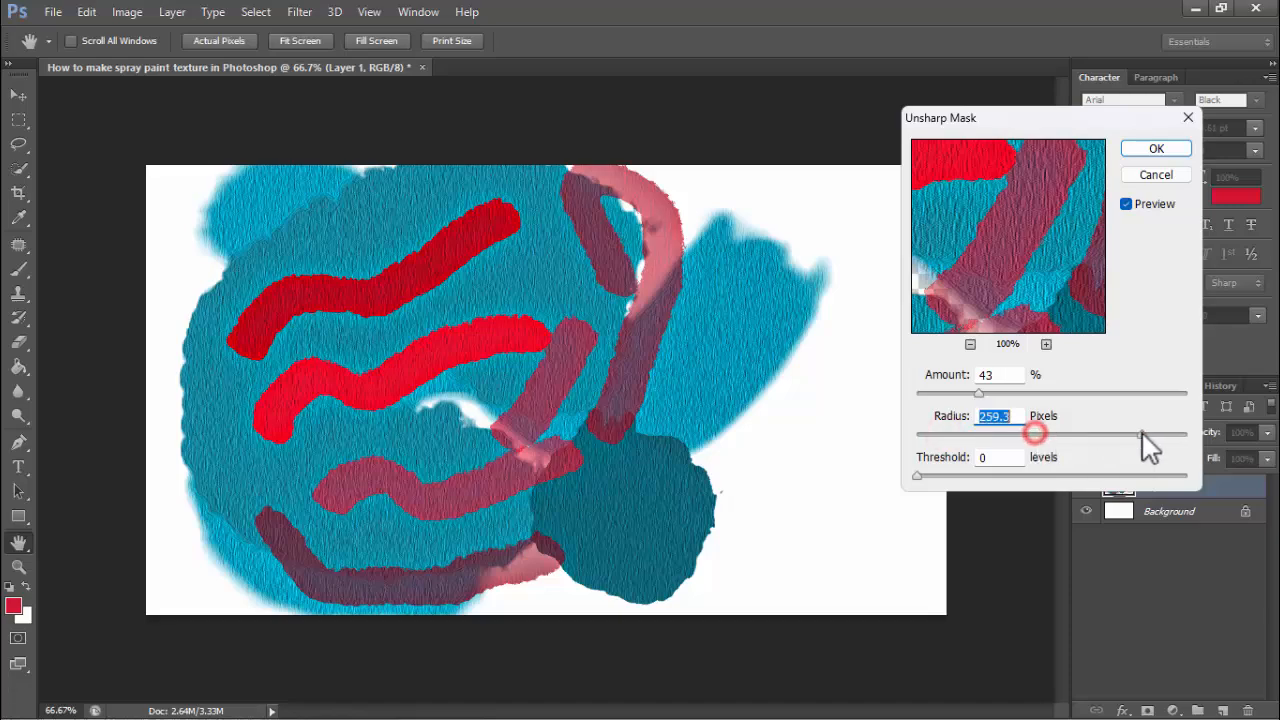
pyautogui.click(1154, 149)
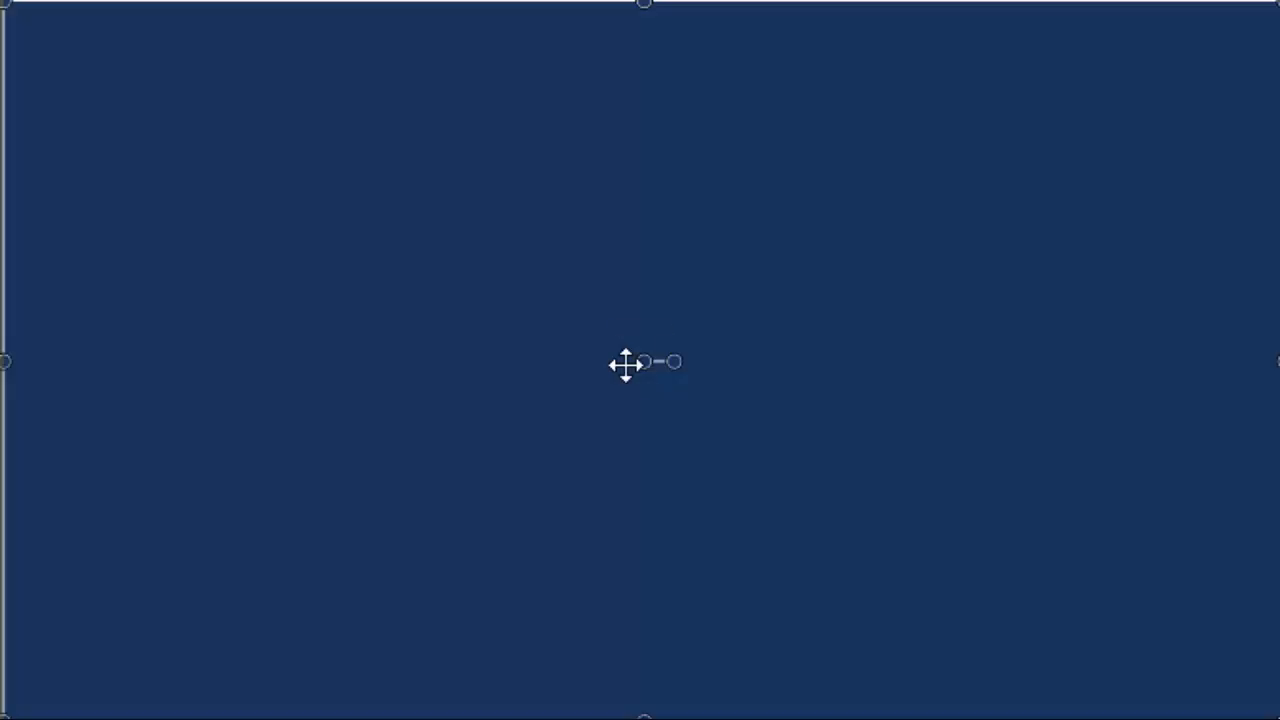
pyautogui.write('Thanks for wa')
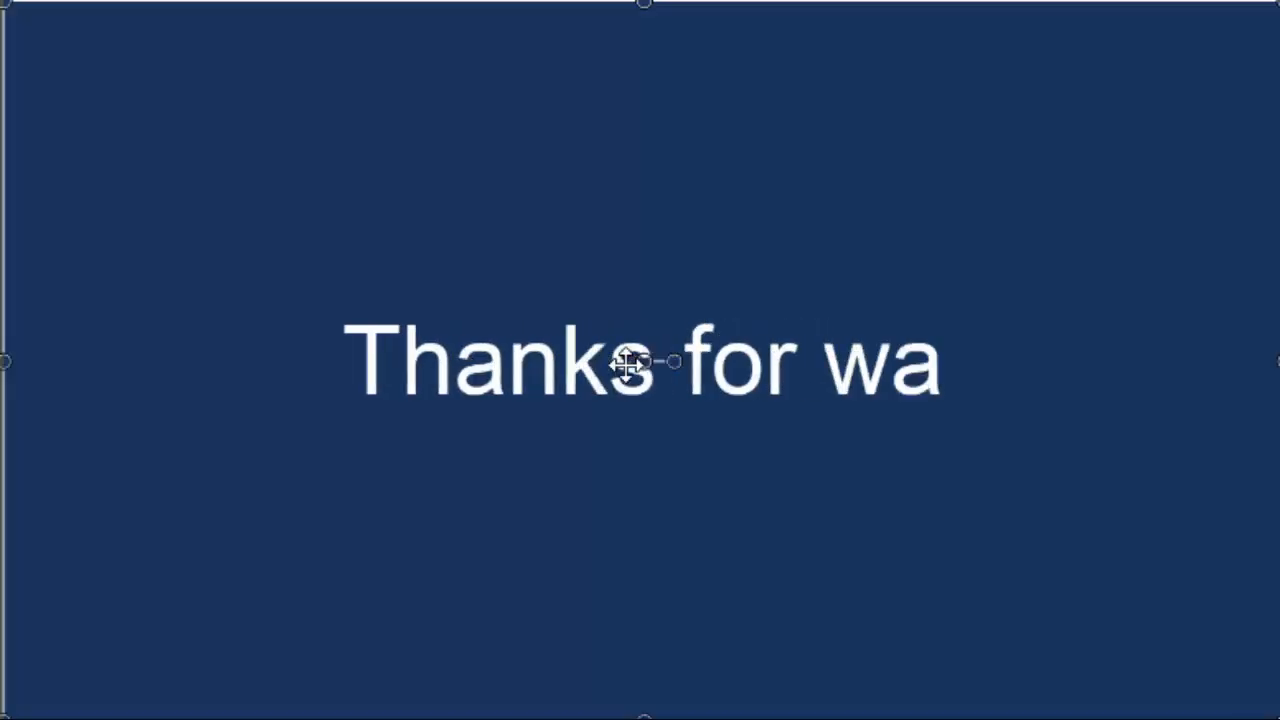